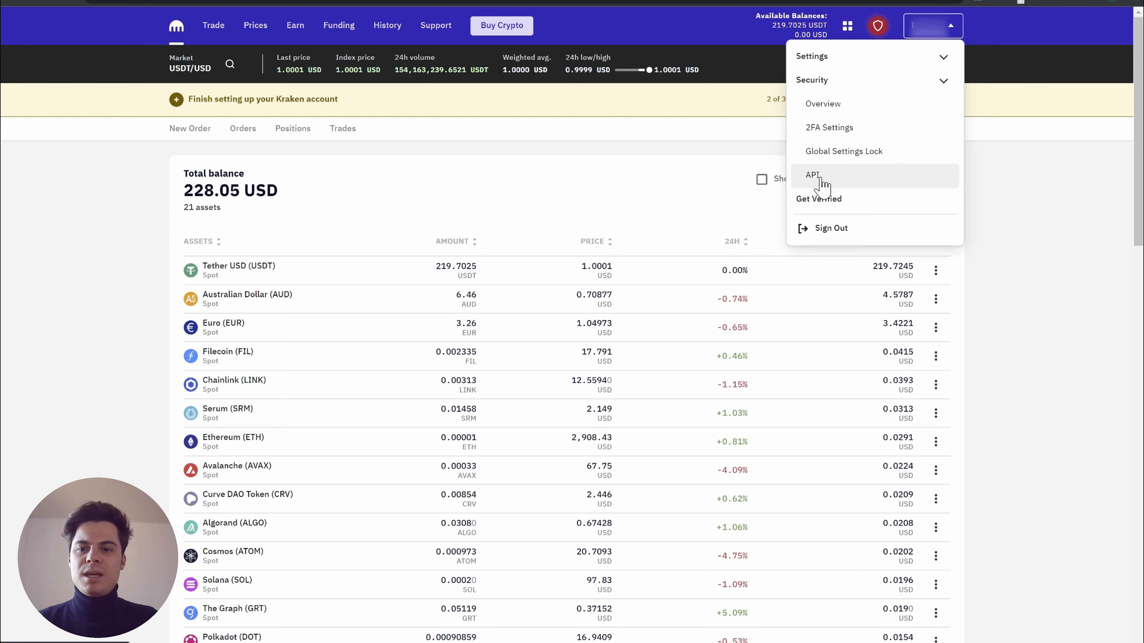
# - Start a new API key in the Kraken security settings, with description Investeer Demo Key and nonce window 10000
pyautogui.click(819, 179)
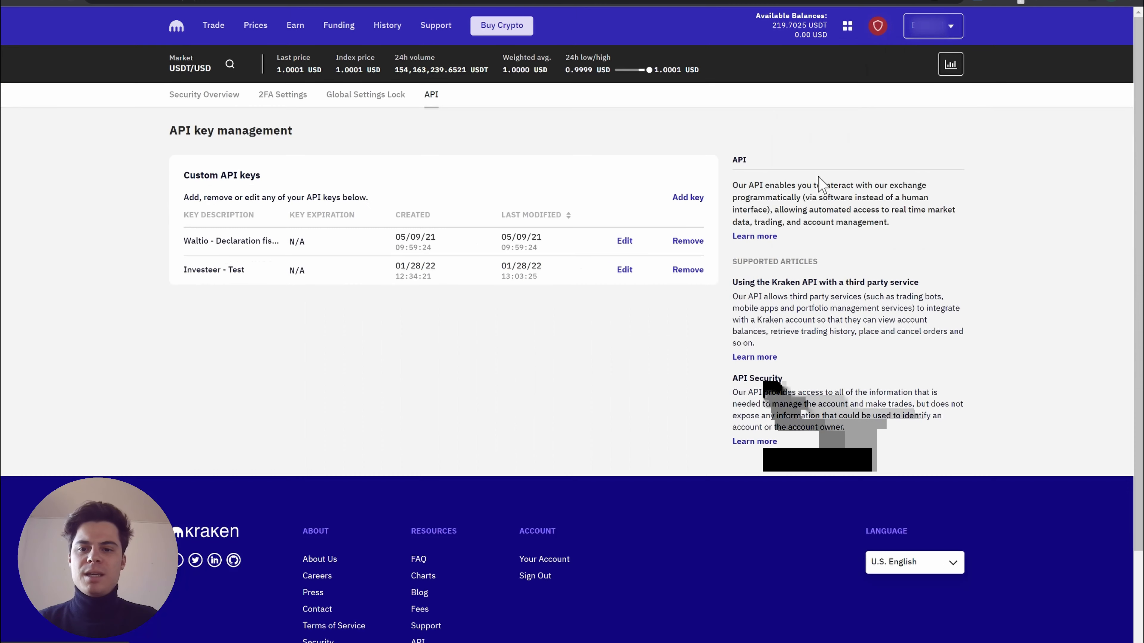
pyautogui.click(684, 200)
pyautogui.moveTo(303, 200); pyautogui.dragTo(181, 198)
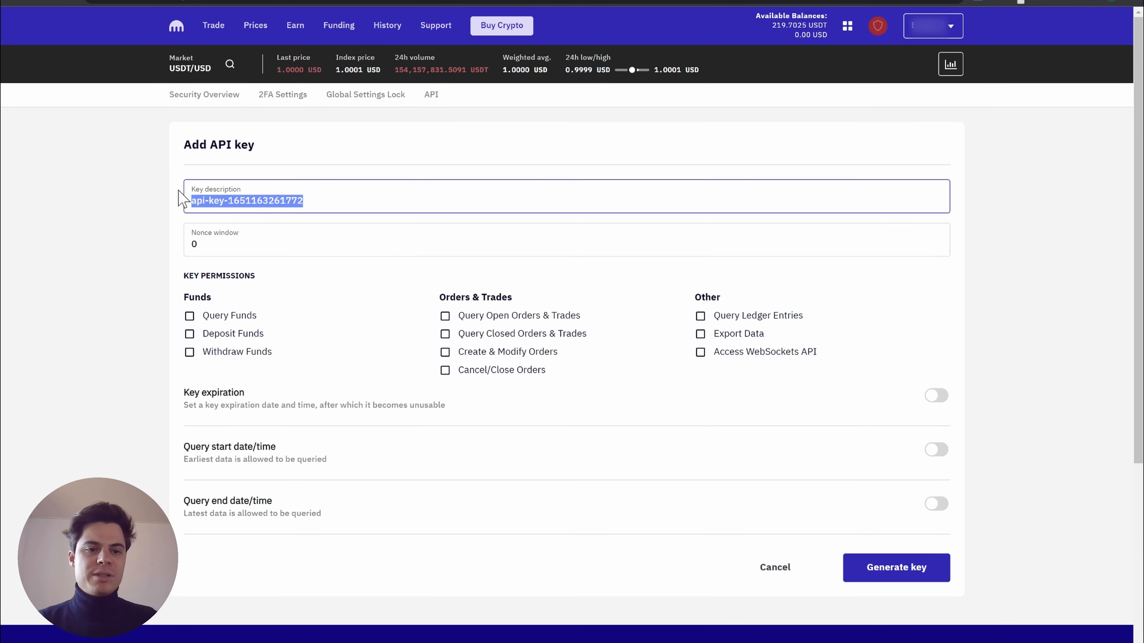
pyautogui.write('Investeer Demo Key')
pyautogui.press('Tab')
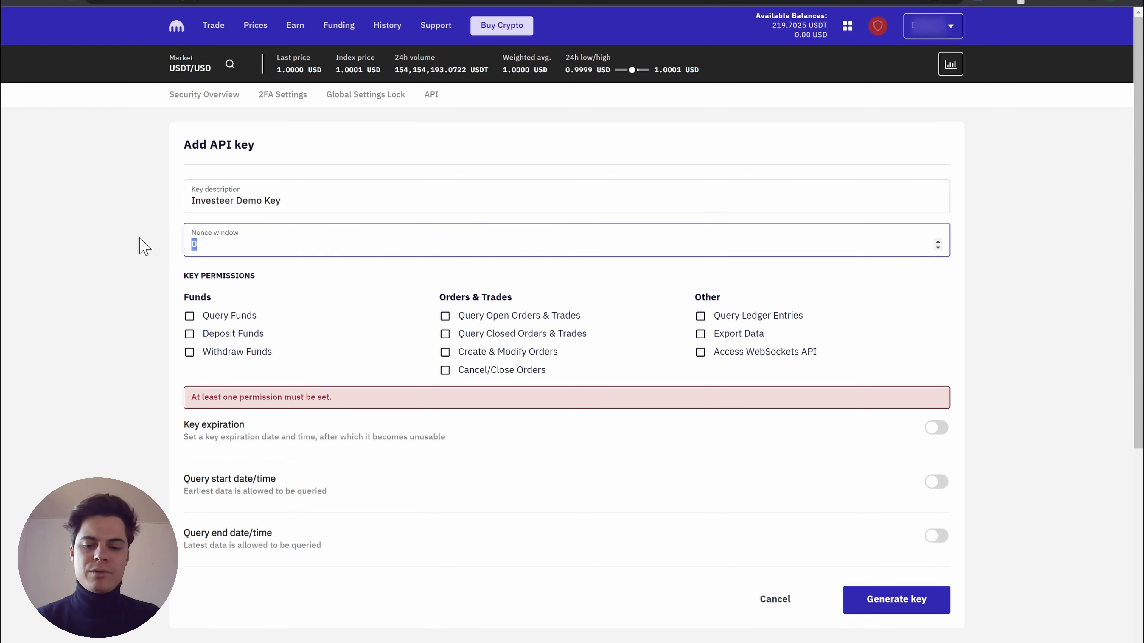
pyautogui.write('10000')
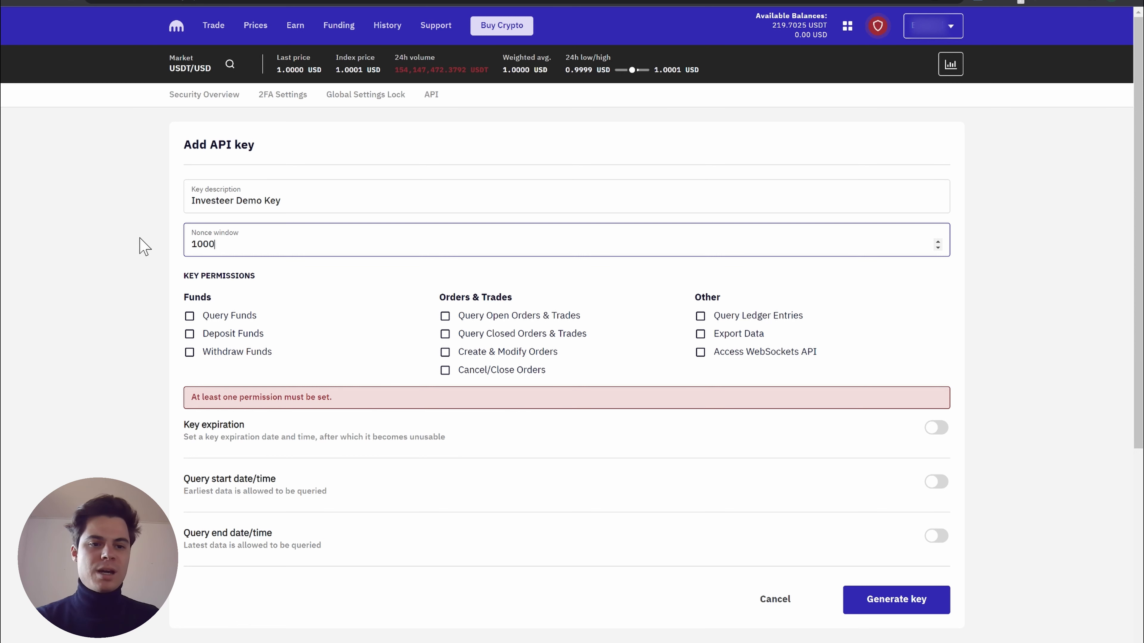
pyautogui.click(159, 305)
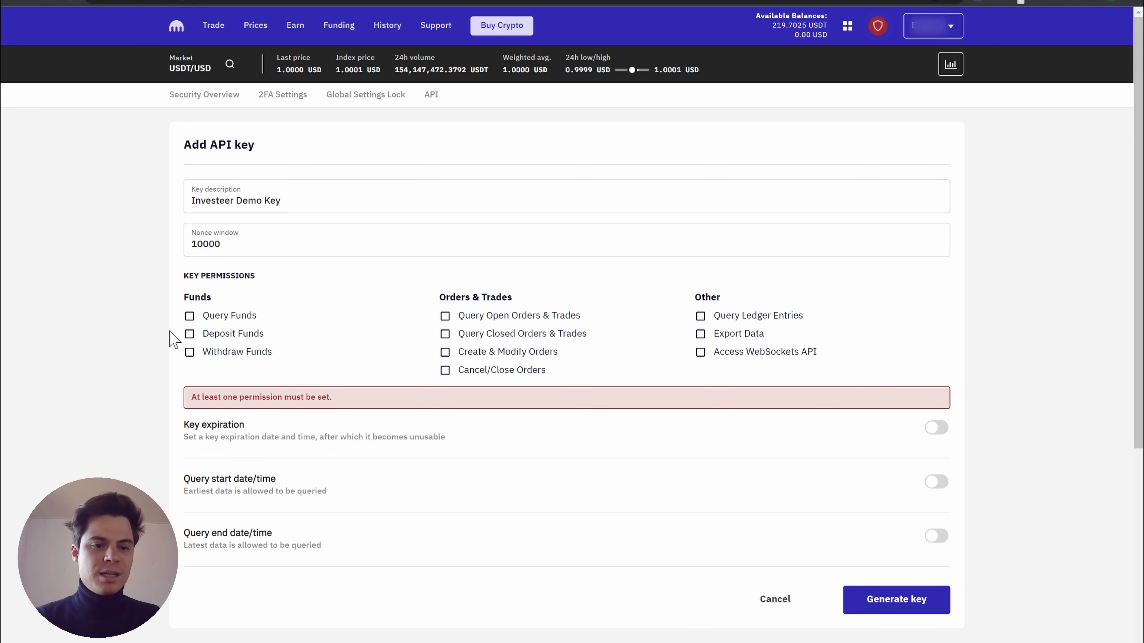
# - Grant the key Query Funds and all four Orders & Trades permissions, and generate it
pyautogui.click(190, 317)
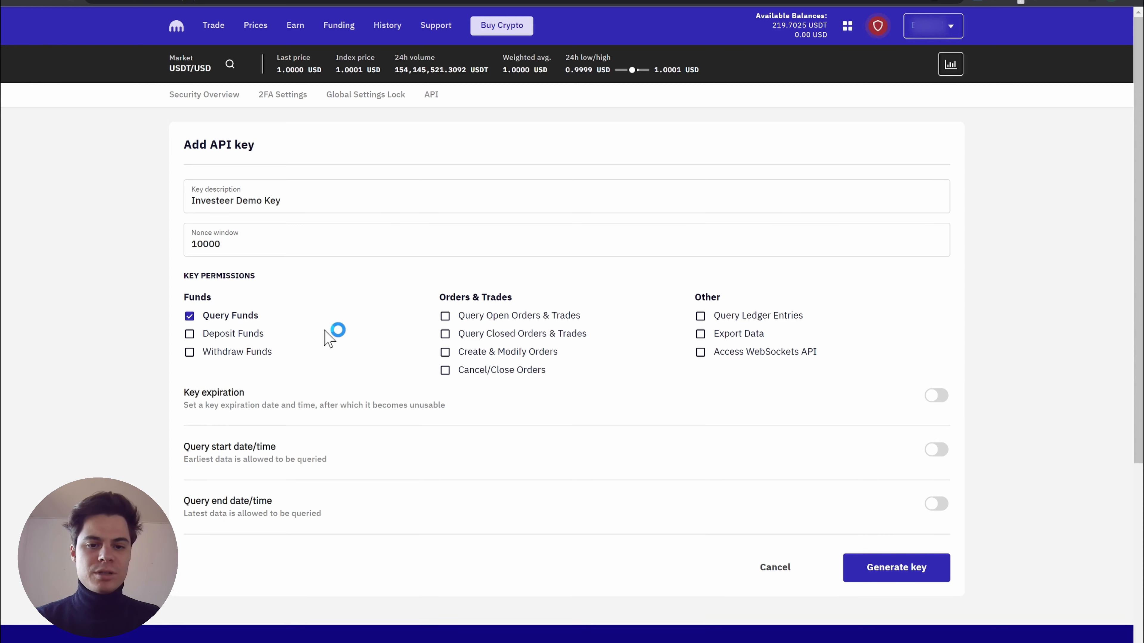
pyautogui.click(445, 317)
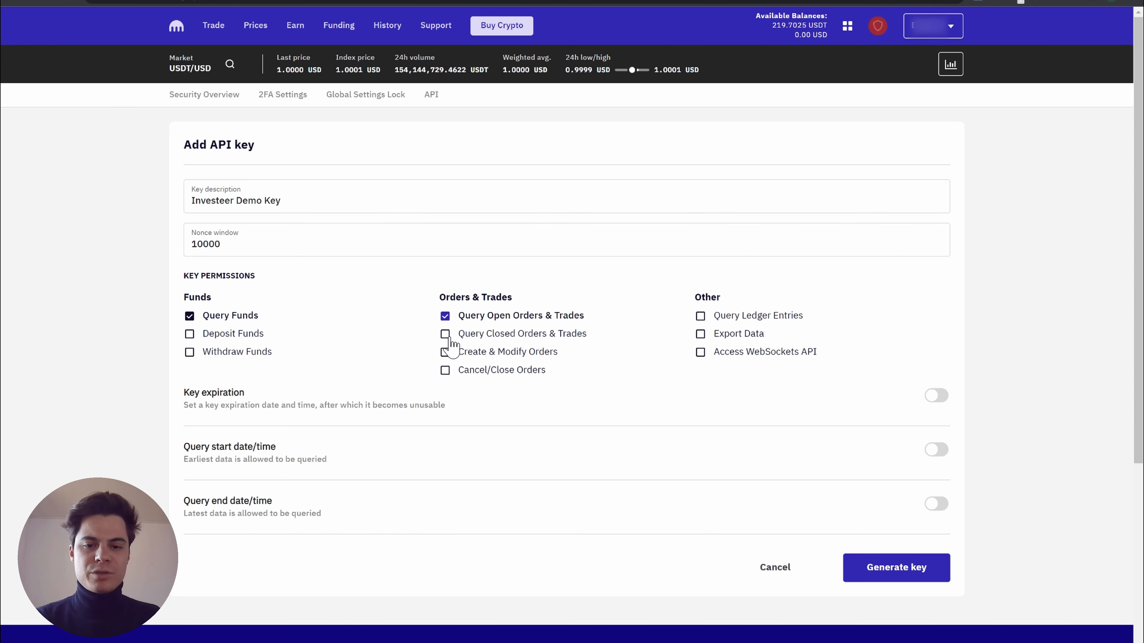
pyautogui.click(449, 337)
pyautogui.click(445, 352)
pyautogui.click(449, 372)
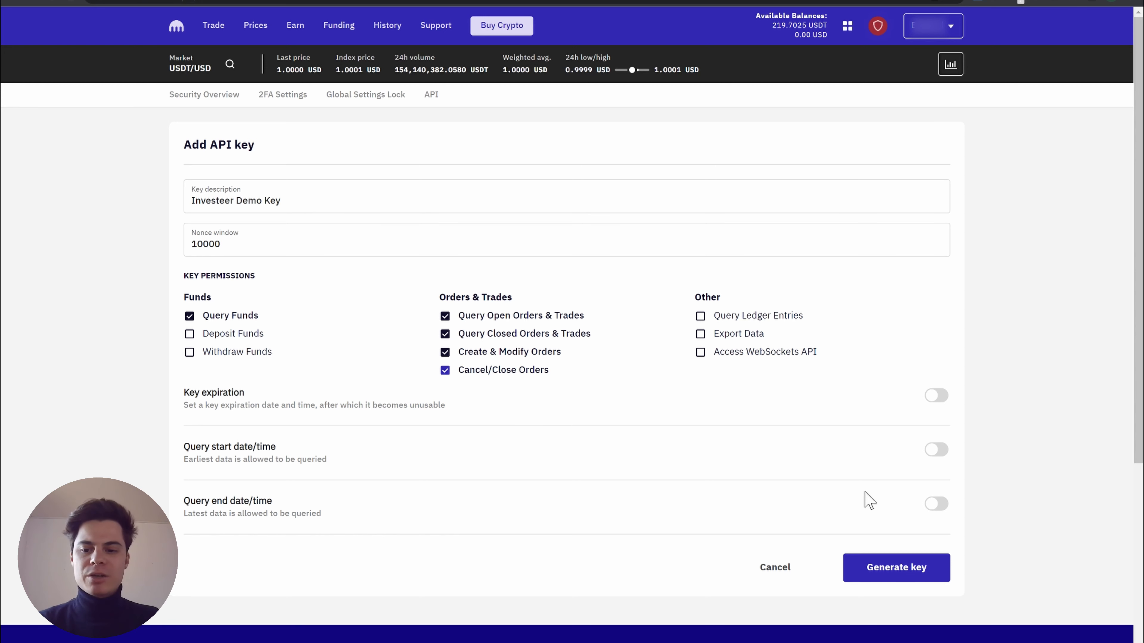
pyautogui.click(861, 567)
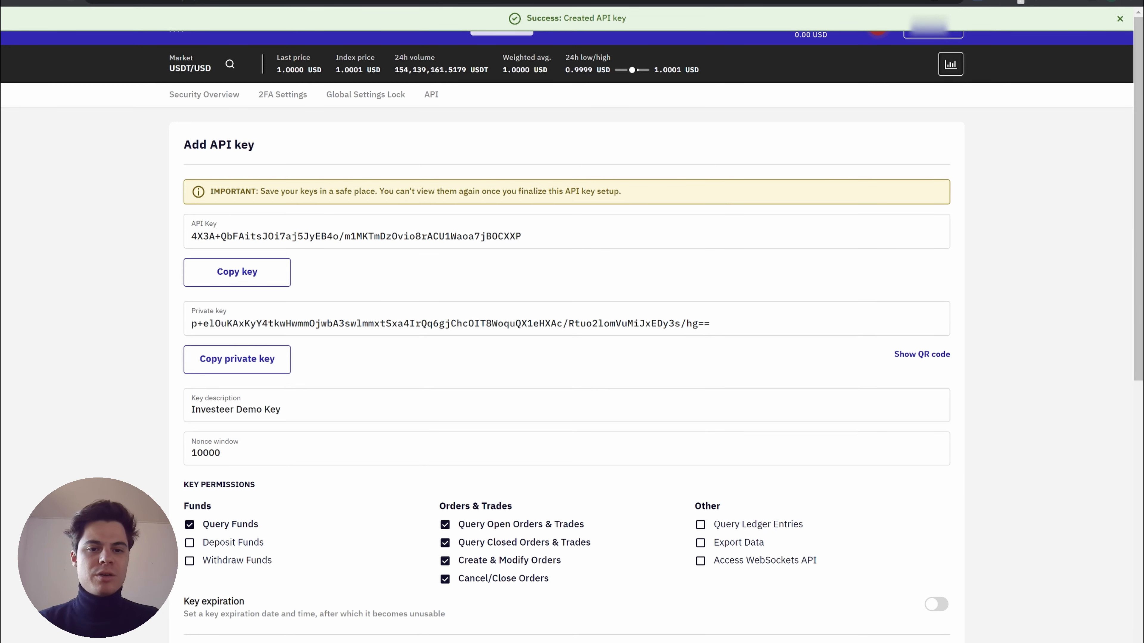
# - Copy the generated API key and paste it as the public key for Connect Kraken in Investeer
pyautogui.tripleClick(279, 236)
pyautogui.click(256, 275)
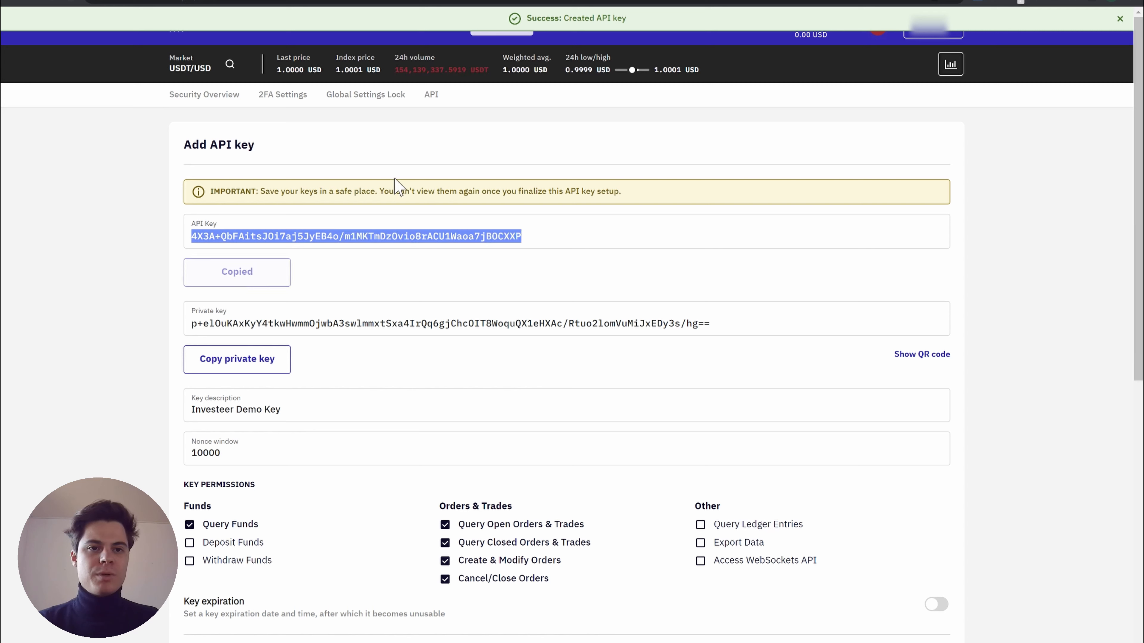
pyautogui.click(351, 1)
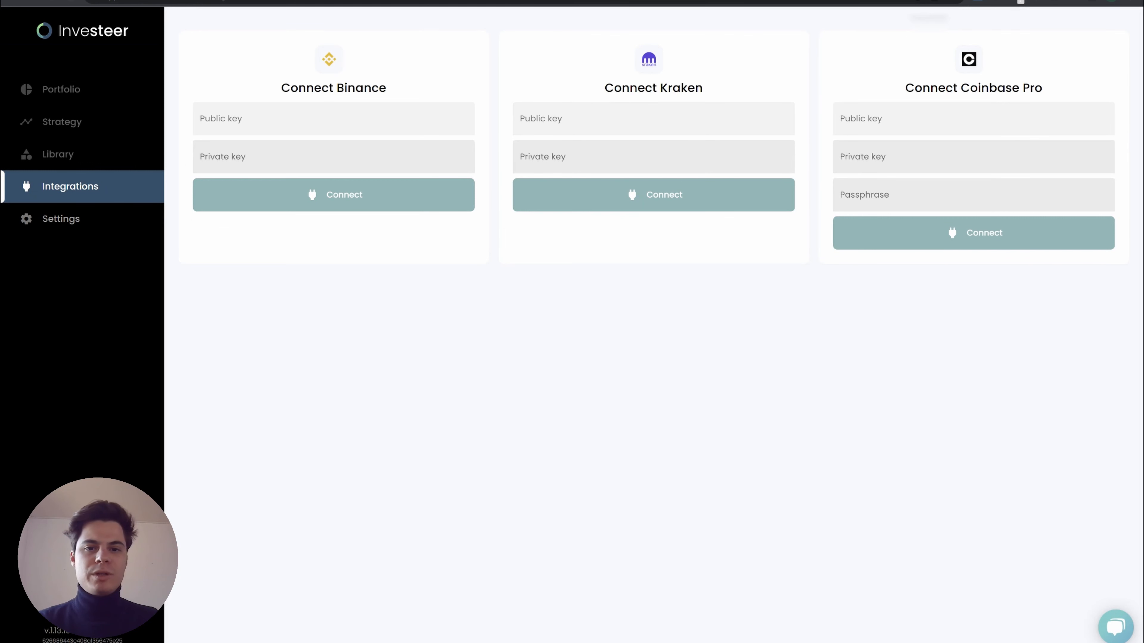
pyautogui.click(586, 119)
pyautogui.hotkey('ctrl', 'v')
# - Copy the private key from Kraken, paste it as the Connect Kraken private key in Investeer, and connect the exchange
pyautogui.click(194, 1)
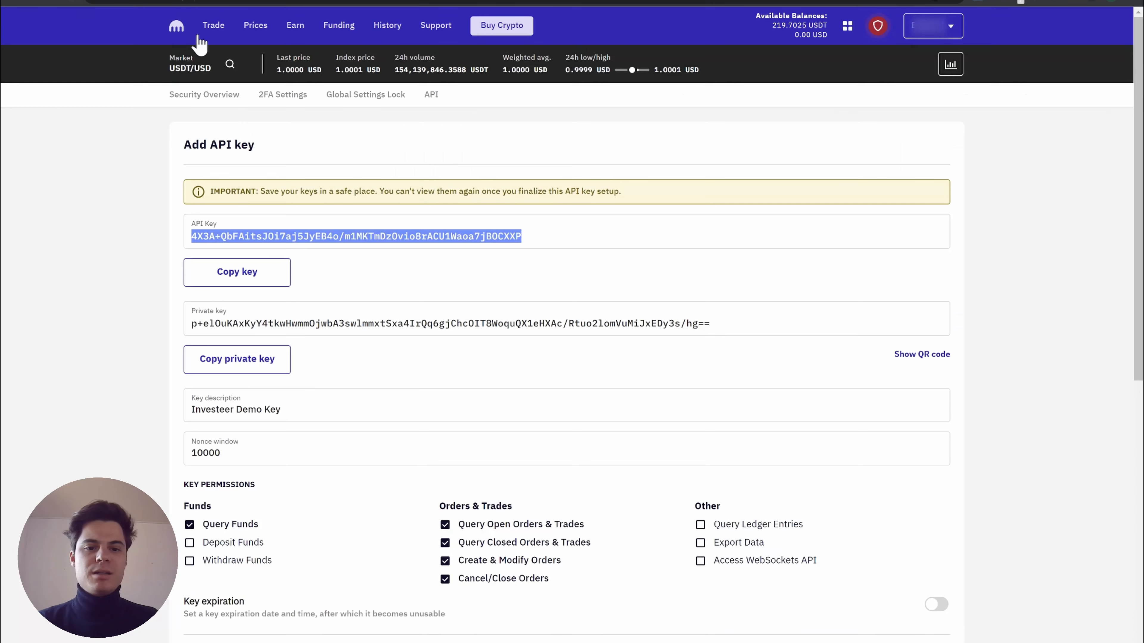
pyautogui.click(258, 359)
pyautogui.click(351, 1)
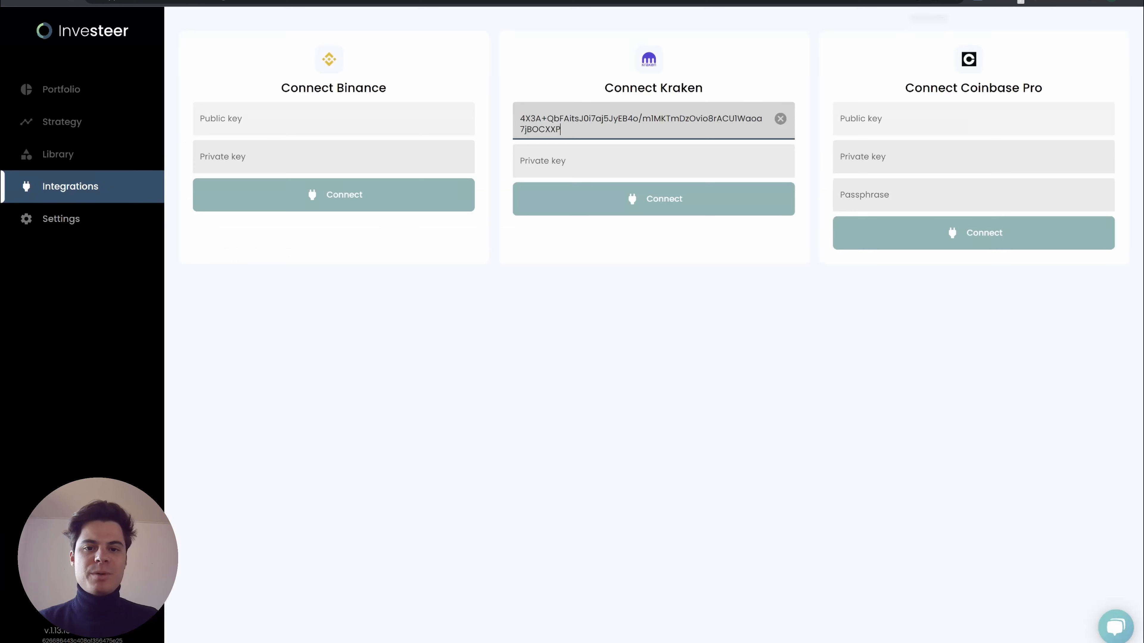
pyautogui.click(563, 160)
pyautogui.hotkey('ctrl', 'v')
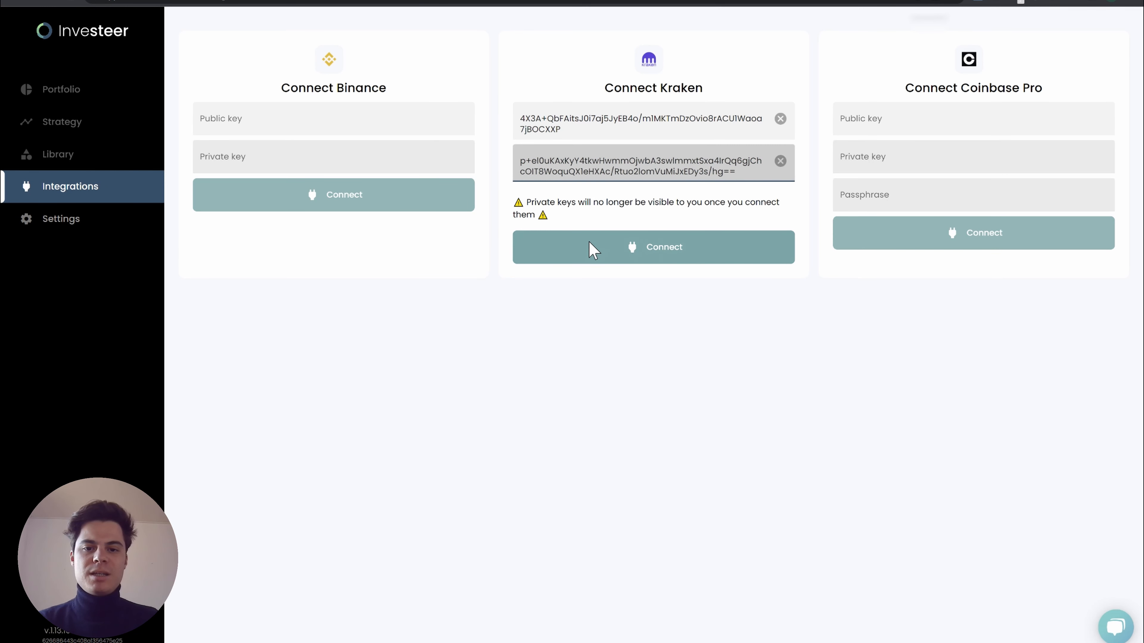
pyautogui.click(593, 250)
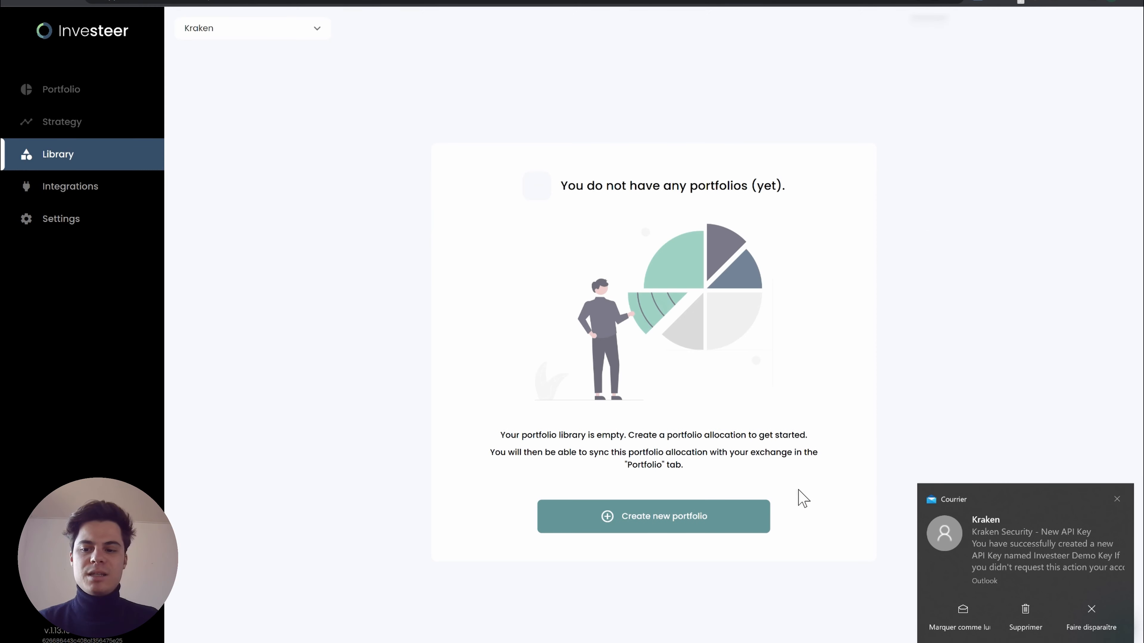
# - Create a new portfolio and add Ethereum, Solana, Cardano, Algorand and Chainlink as its assets
pyautogui.click(1008, 614)
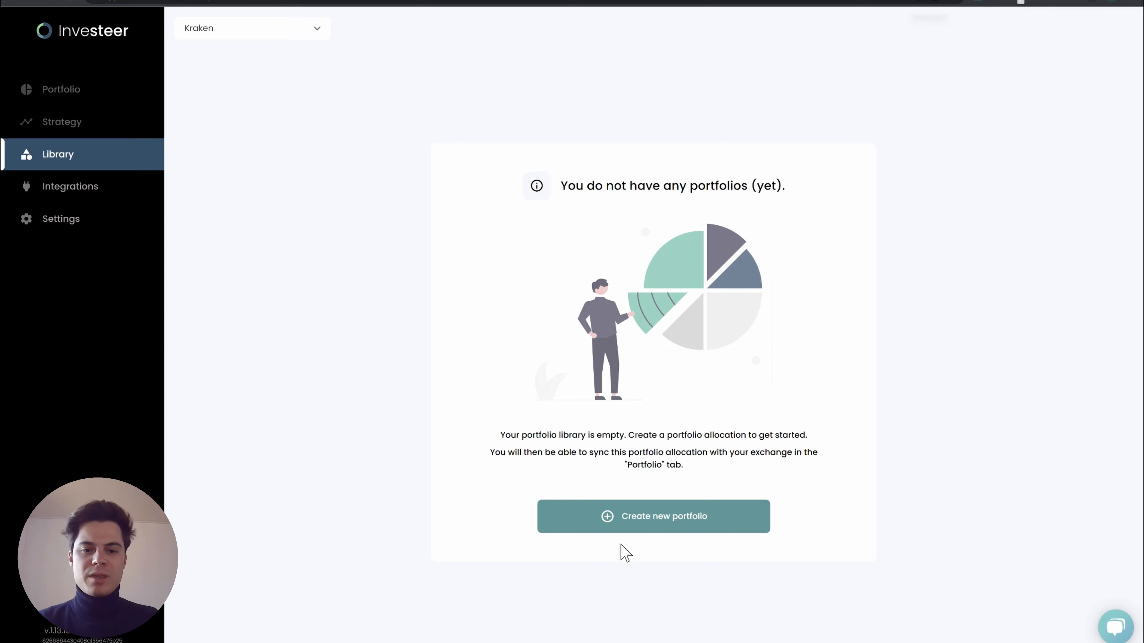
pyautogui.click(593, 528)
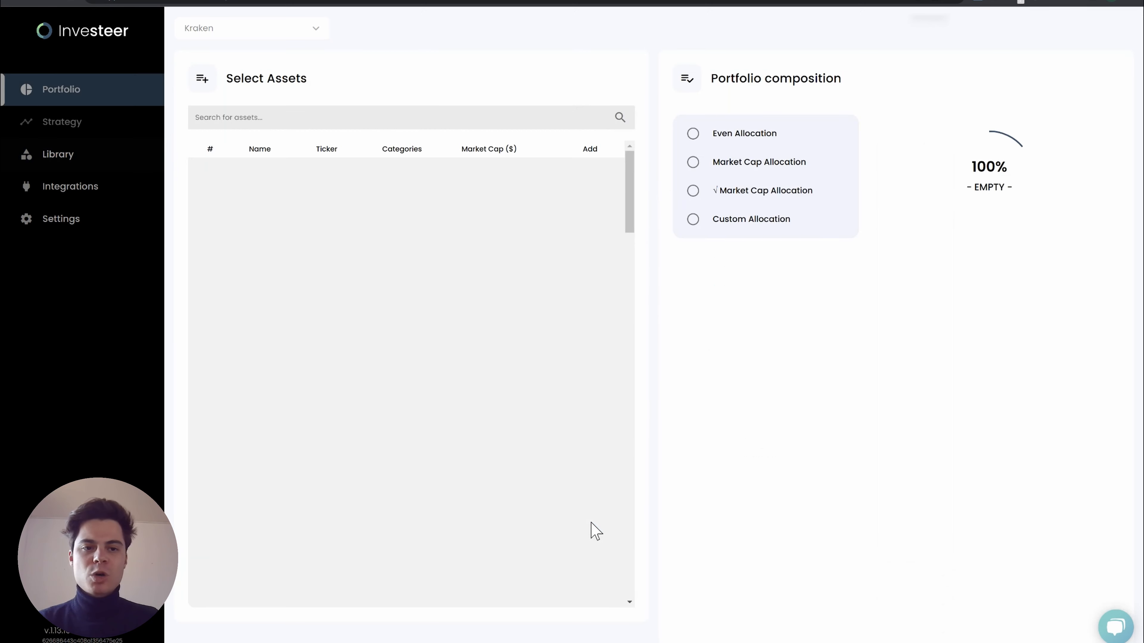
pyautogui.scroll(1, 392, 235)
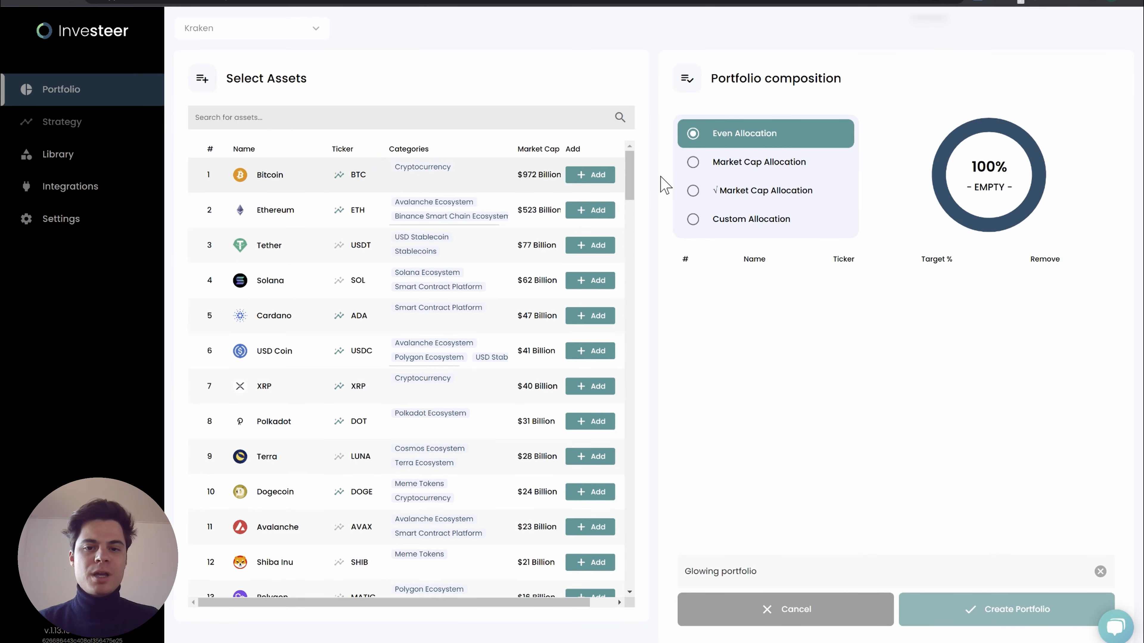
pyautogui.click(581, 215)
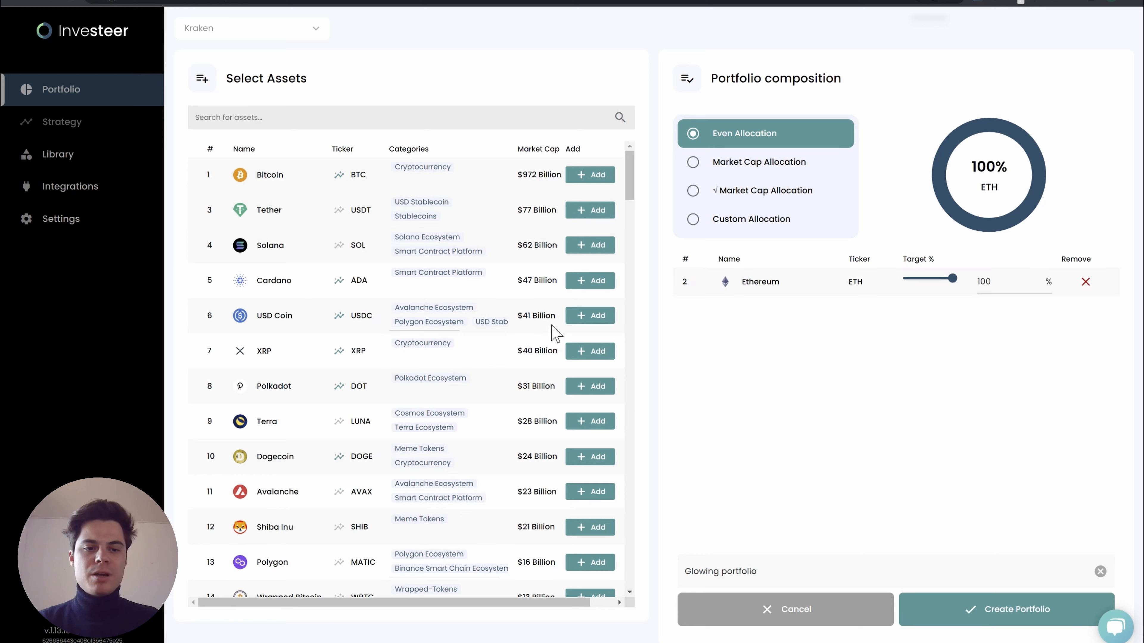
pyautogui.click(605, 249)
pyautogui.click(605, 249)
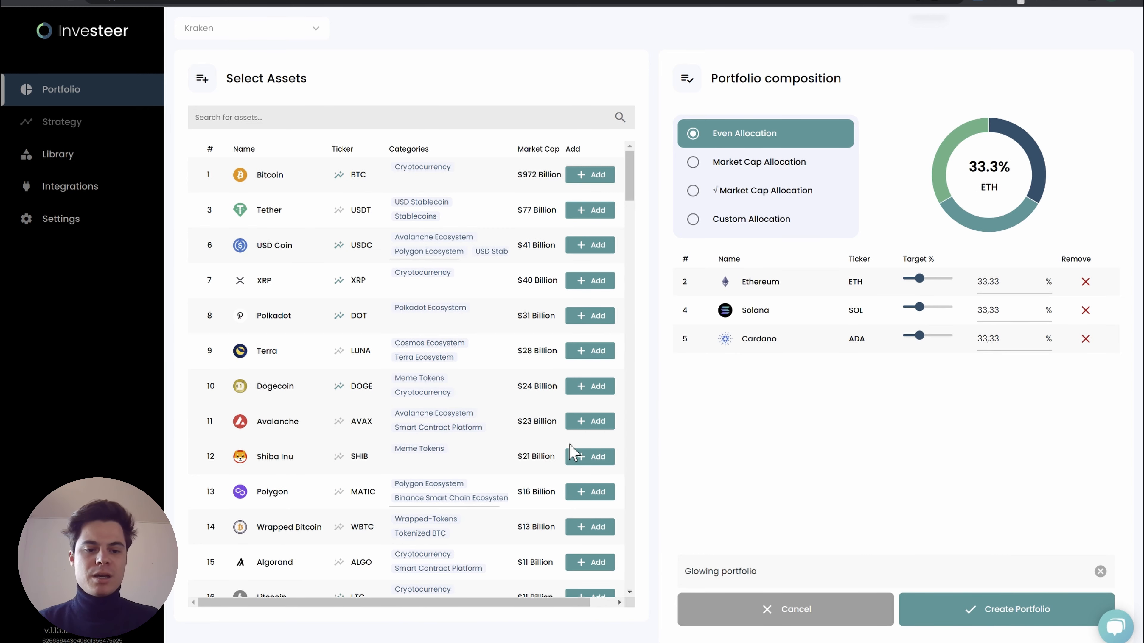
pyautogui.scroll(-1, 574, 450)
pyautogui.click(597, 507)
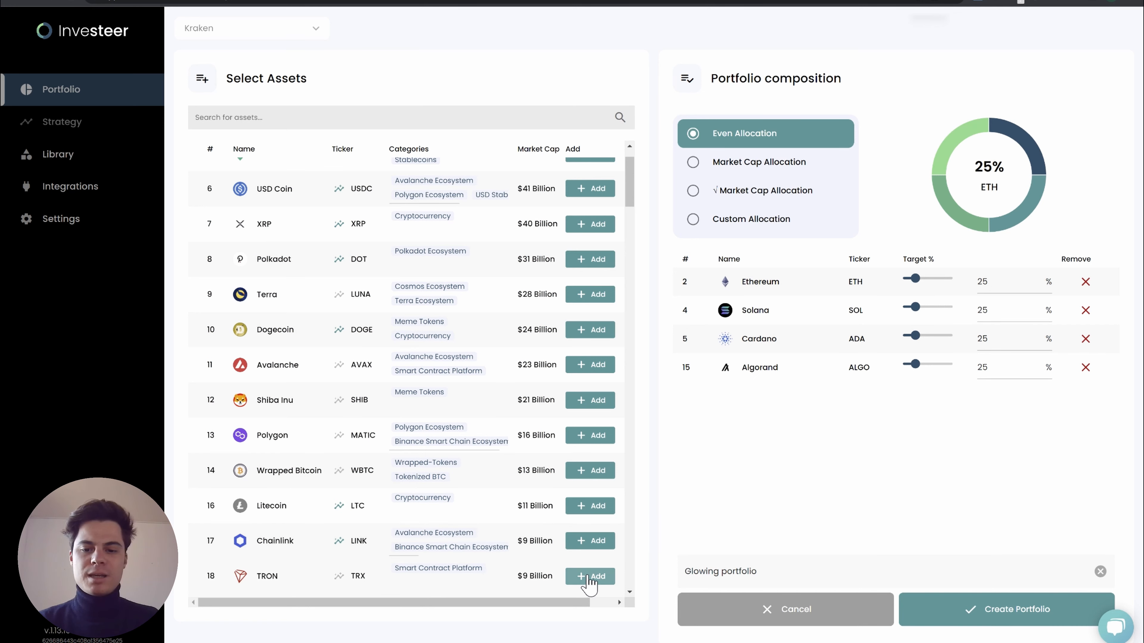
pyautogui.click(587, 542)
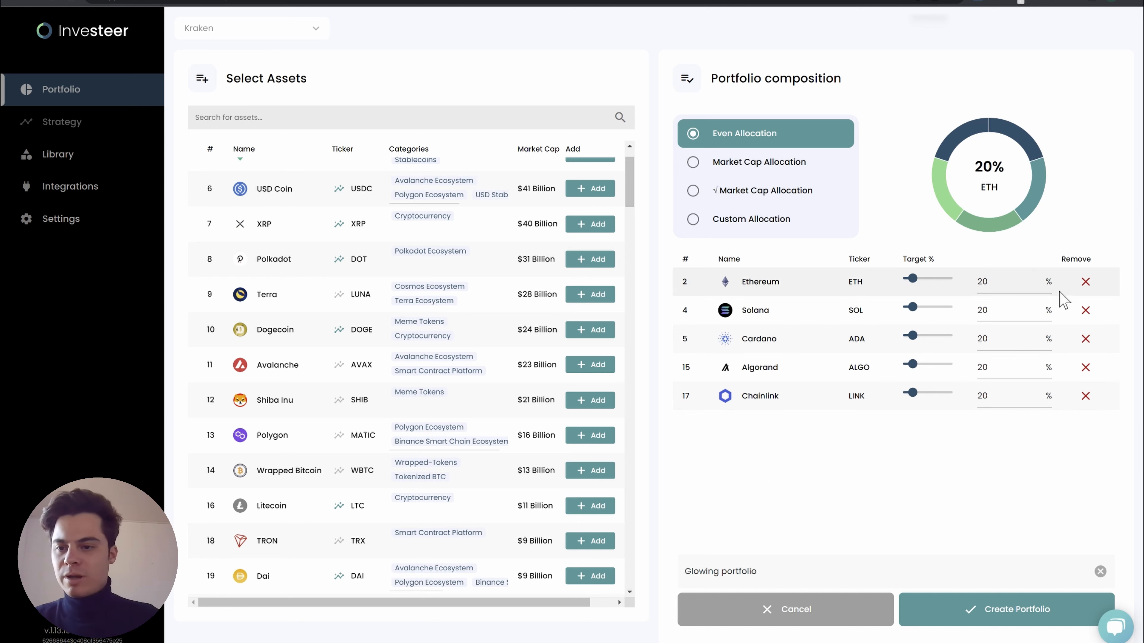
# - Try the Market Cap Allocation and √ Market Cap Allocation modes on the portfolio's assets
pyautogui.moveTo(1002, 287); pyautogui.dragTo(908, 301)
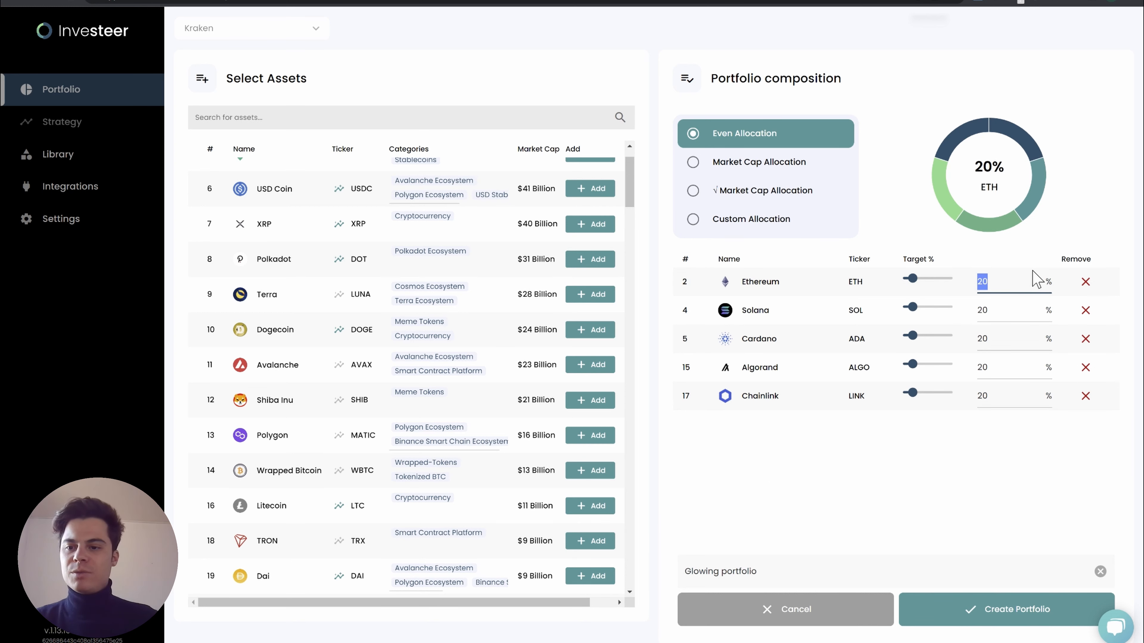
pyautogui.click(1008, 423)
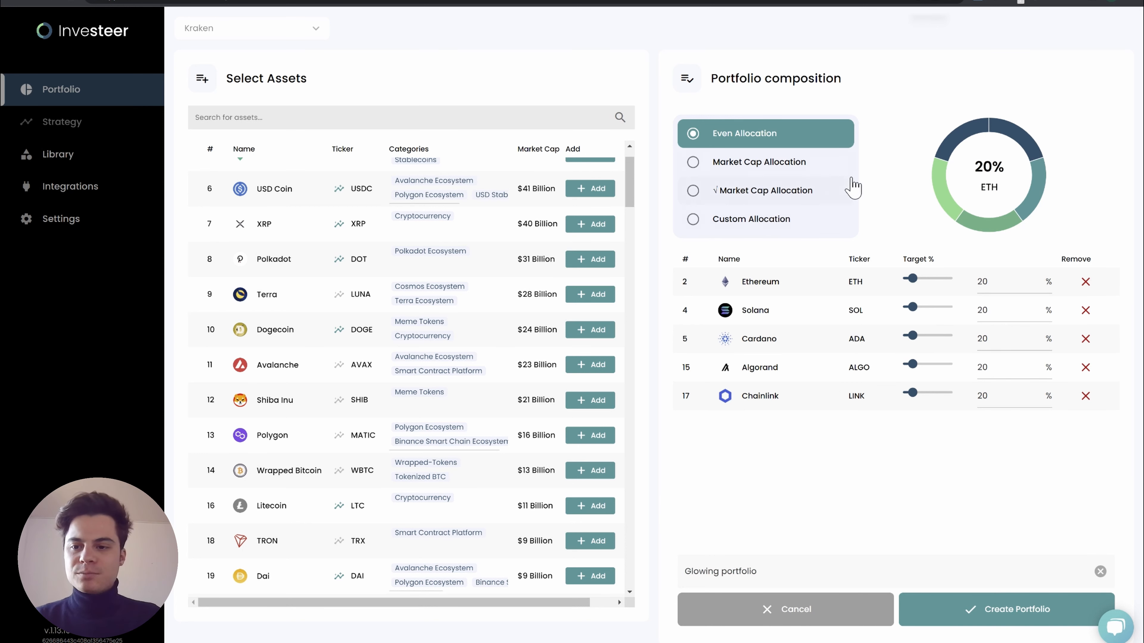
pyautogui.click(749, 161)
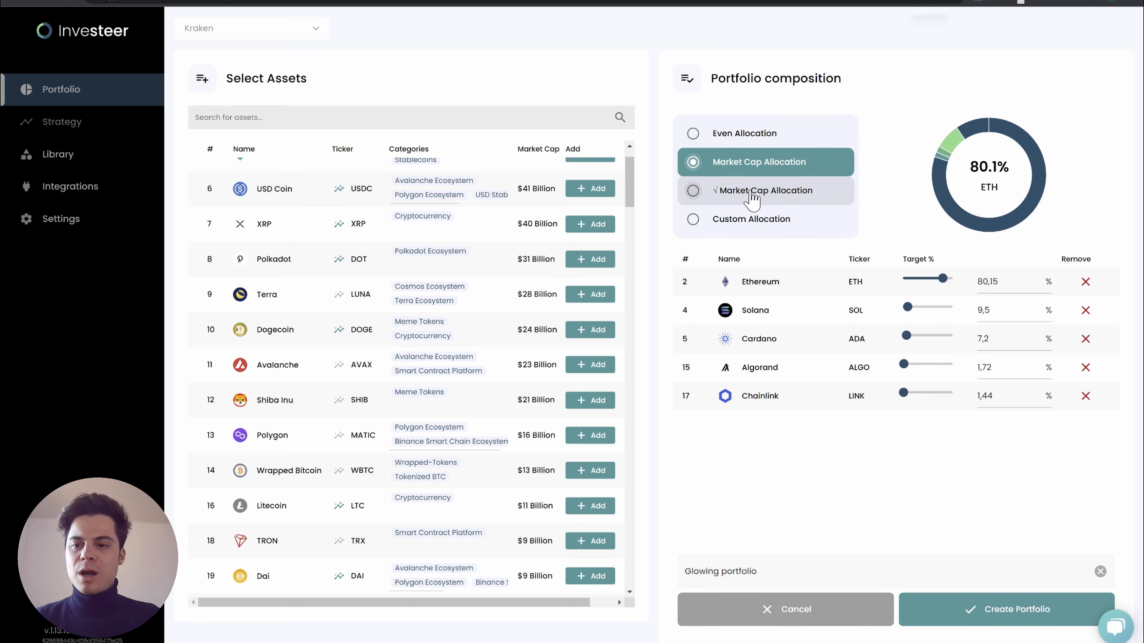
pyautogui.click(772, 199)
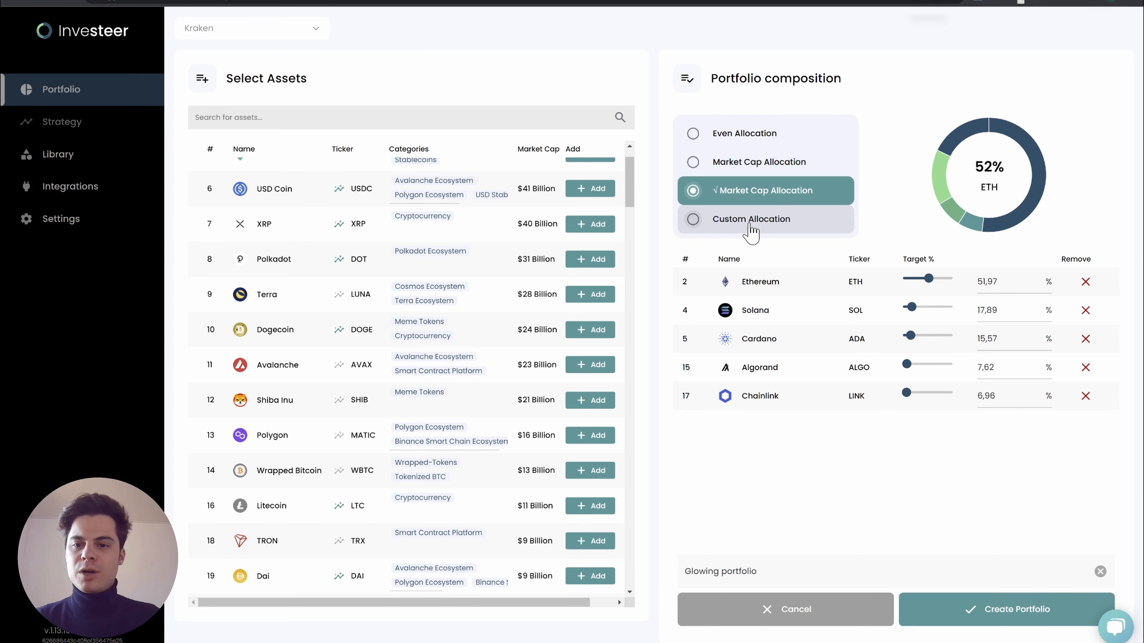
pyautogui.click(758, 160)
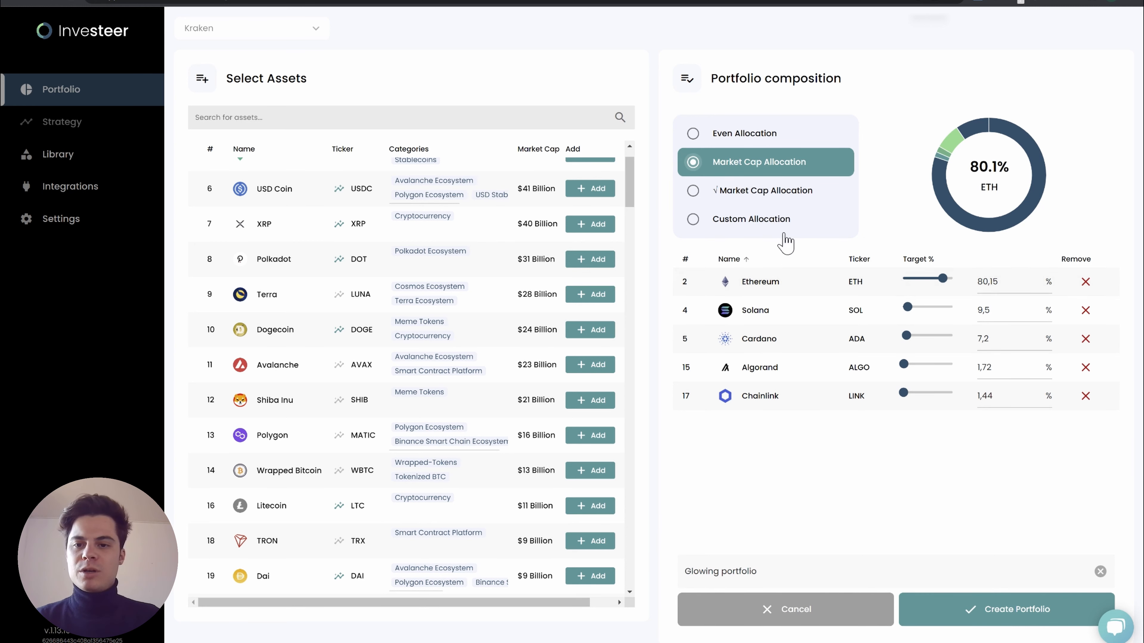
pyautogui.click(751, 199)
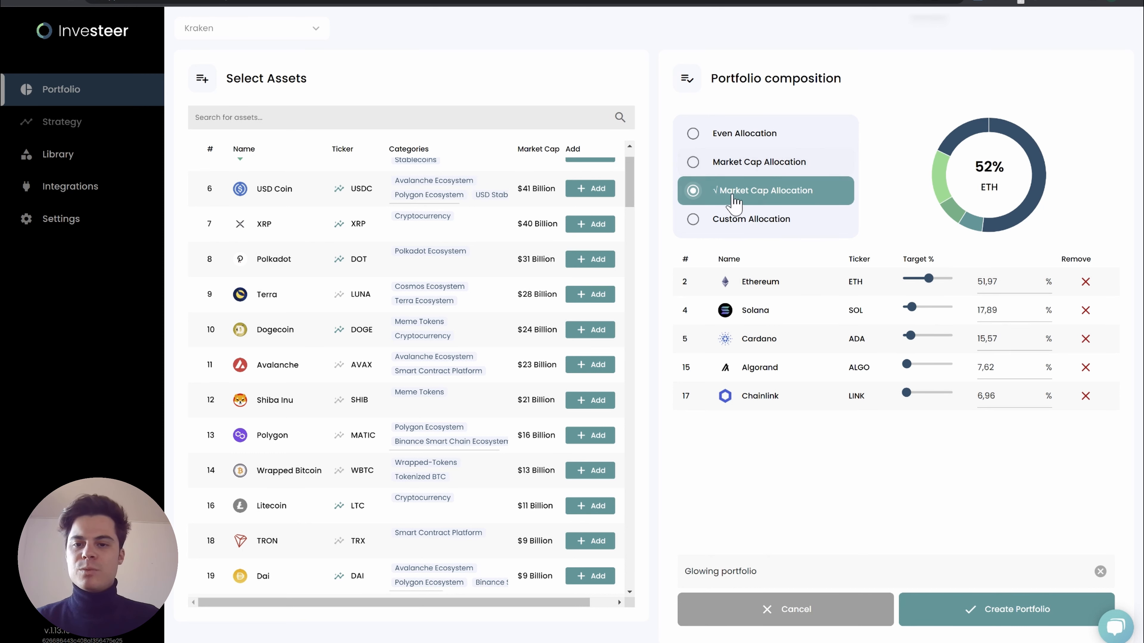
# - Switch the portfolio to Custom Allocation and set the targets to 35% for Ethereum and 20% for Solana
pyautogui.click(770, 220)
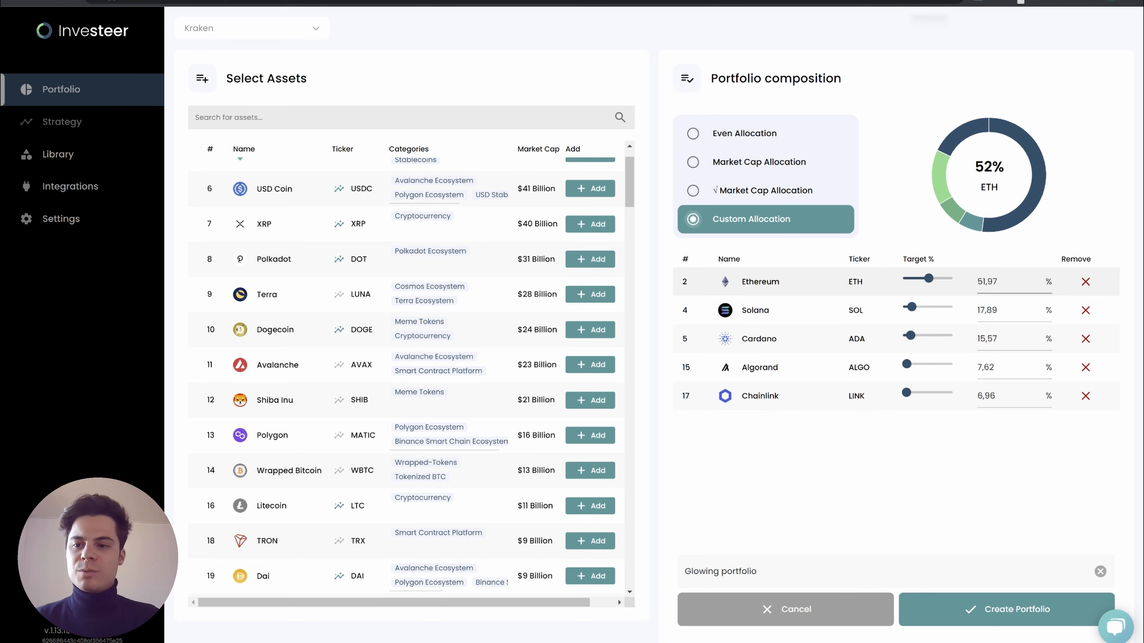
pyautogui.moveTo(1003, 283); pyautogui.dragTo(910, 280)
pyautogui.write('35')
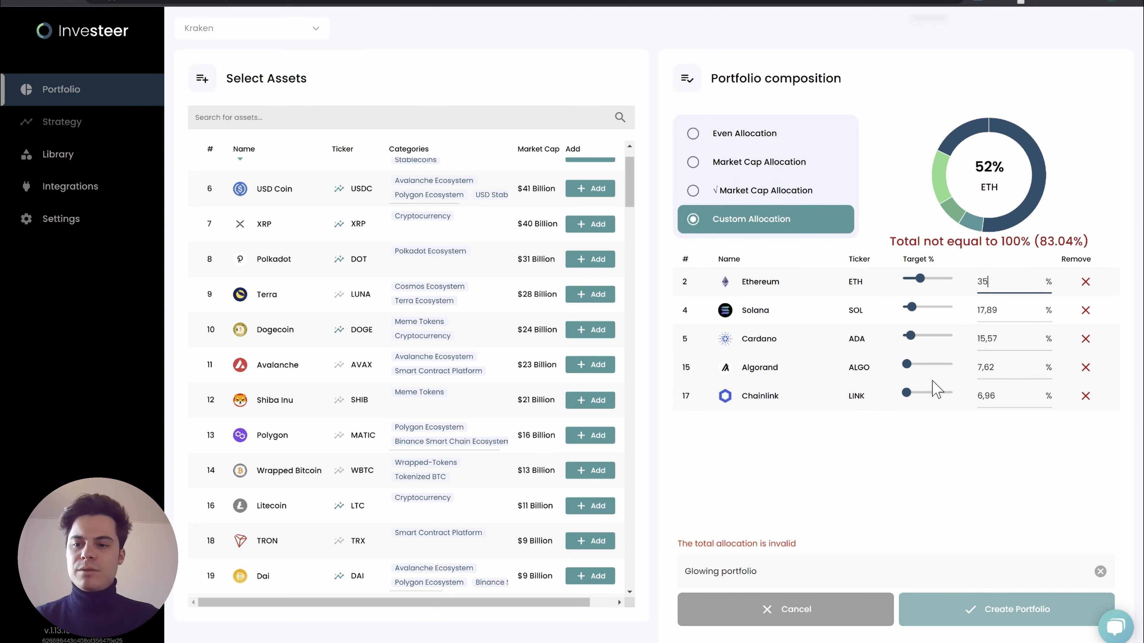
pyautogui.moveTo(1003, 311); pyautogui.dragTo(954, 314)
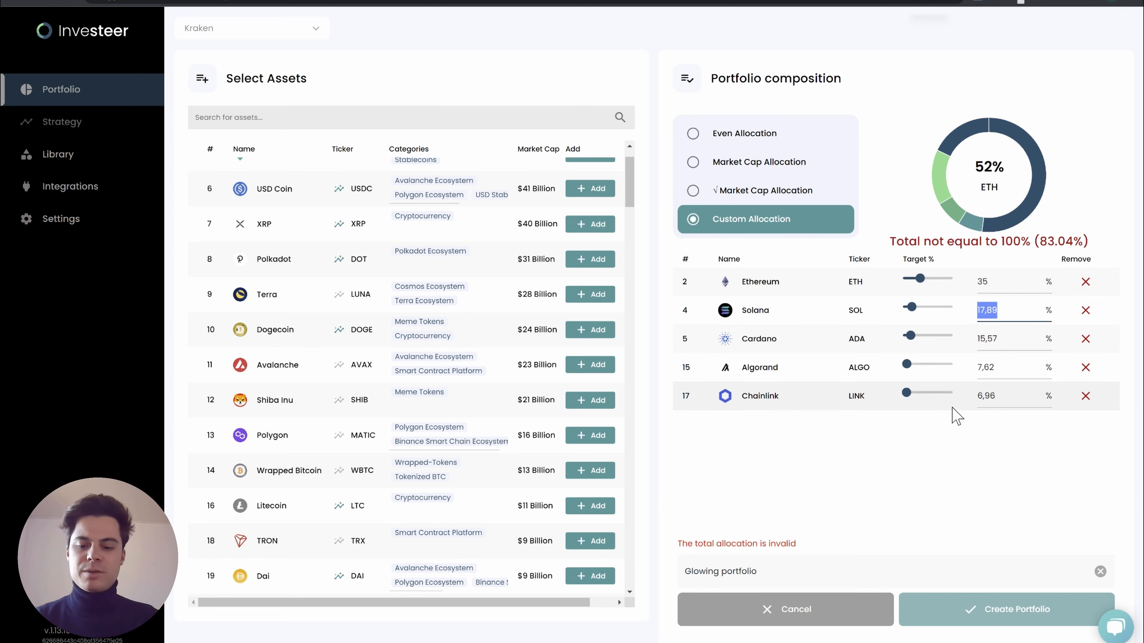
pyautogui.write('20')
# - Set the target percentages to 10% for Cardano, 10% for Algorand and 25% for Chainlink
pyautogui.moveTo(1002, 339); pyautogui.dragTo(950, 336)
pyautogui.write('10')
pyautogui.moveTo(1004, 367); pyautogui.dragTo(874, 384)
pyautogui.write('10')
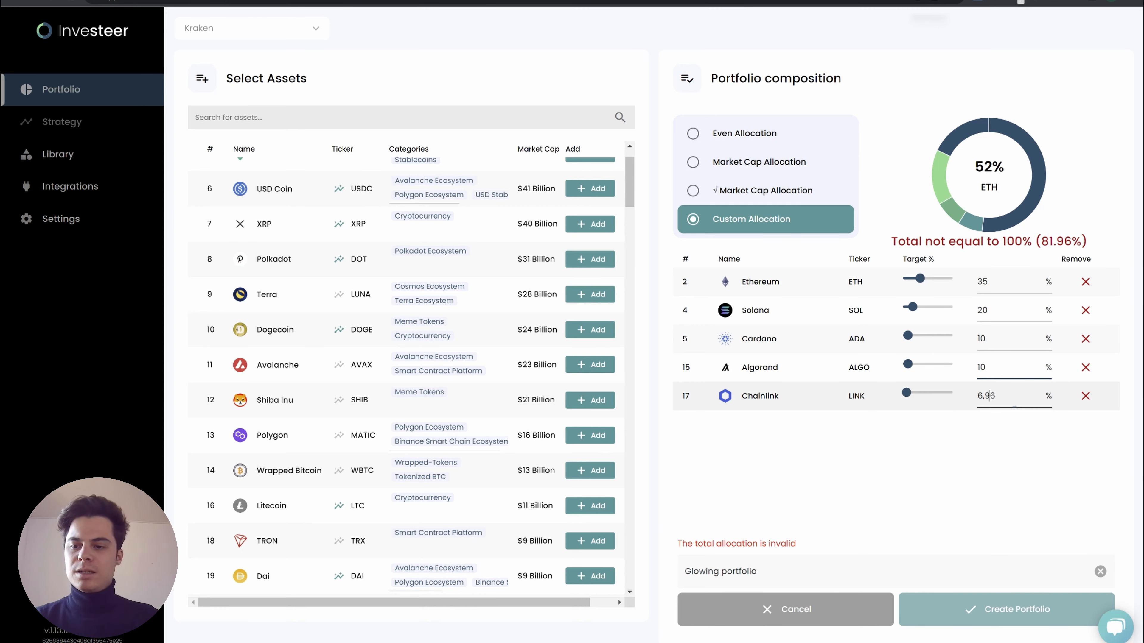
pyautogui.moveTo(989, 396); pyautogui.dragTo(922, 410)
pyautogui.write('10')
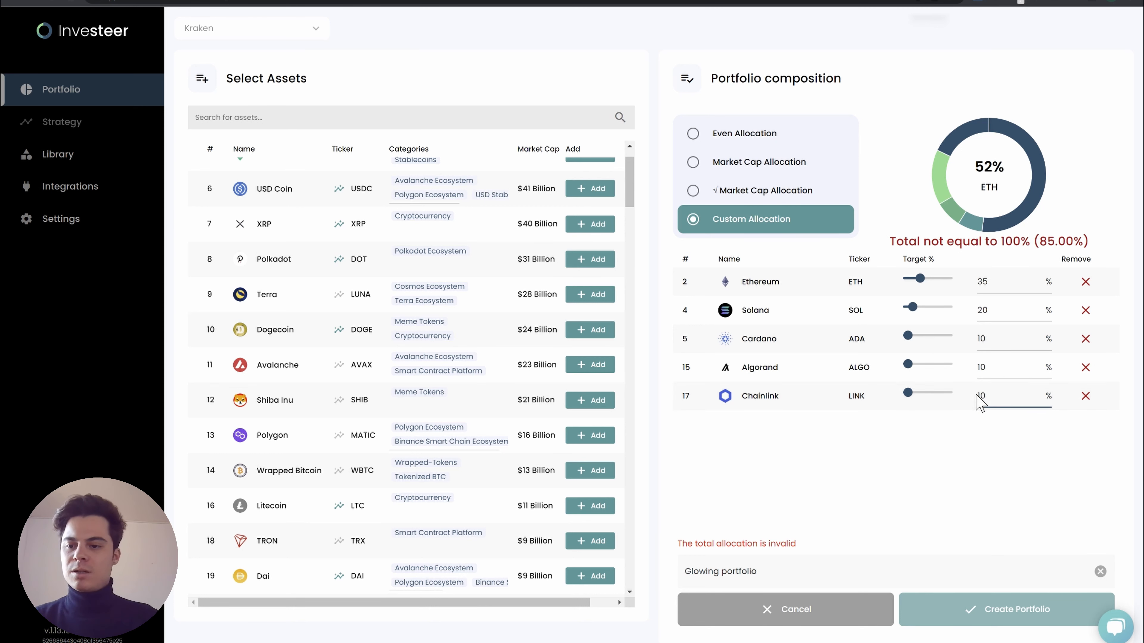
pyautogui.moveTo(990, 396); pyautogui.dragTo(956, 396)
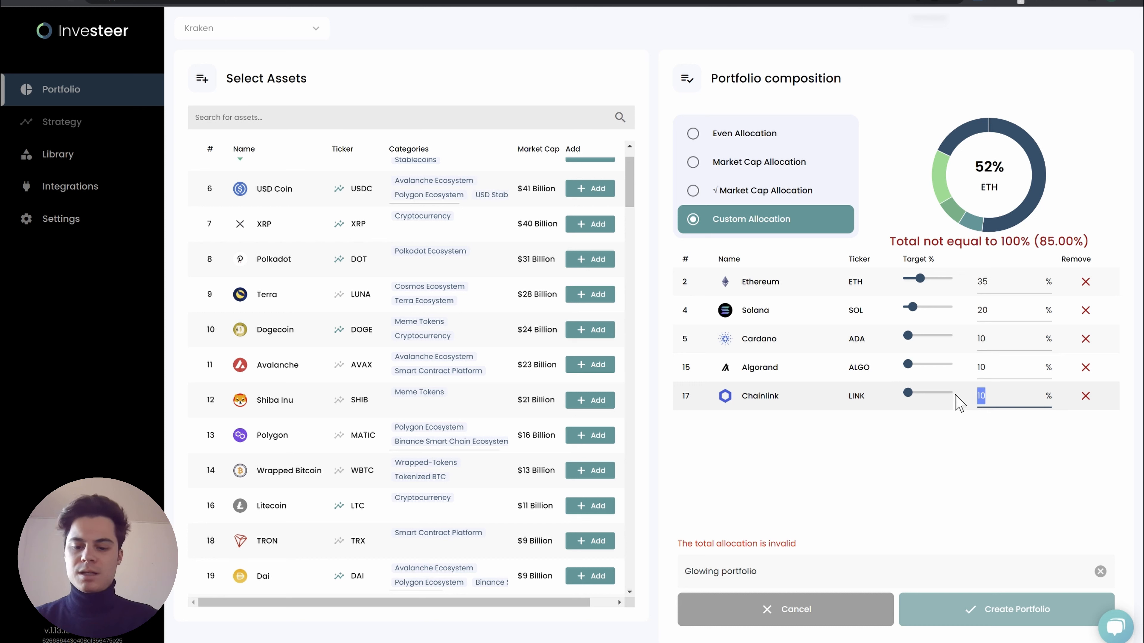
pyautogui.write('25')
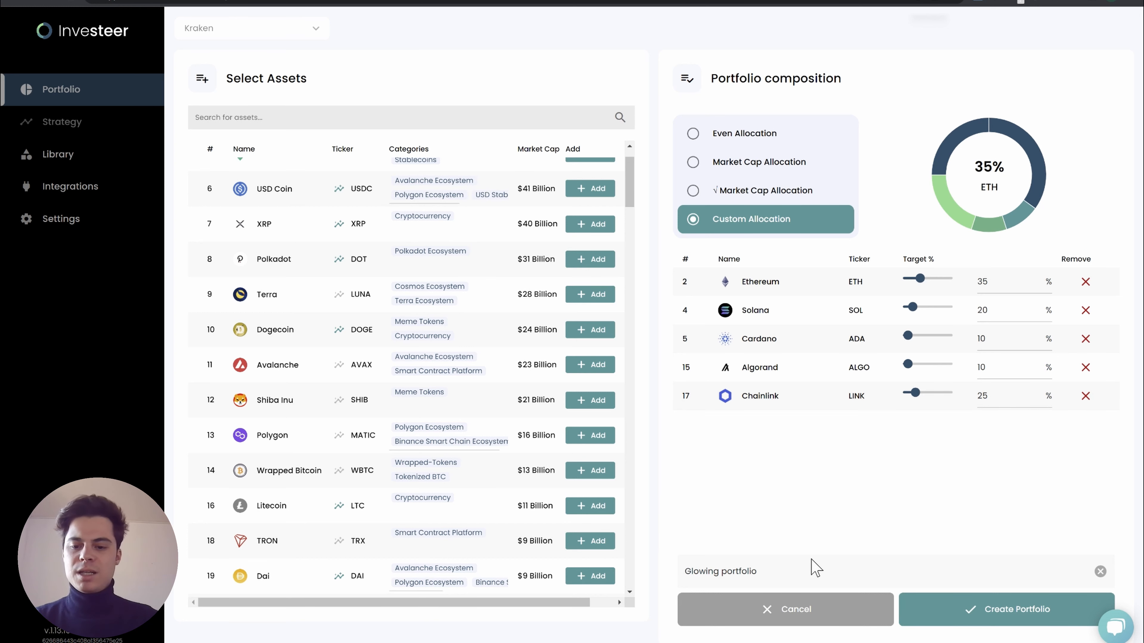
# - Name the portfolio "Unique portfolio" and create it
pyautogui.press('Tab')
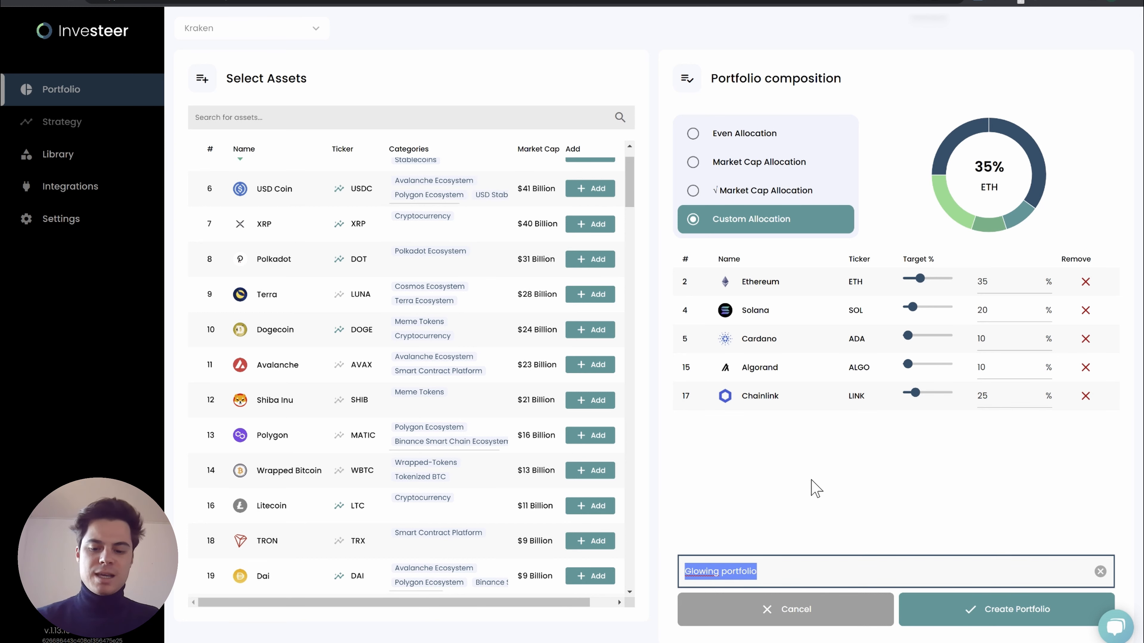
pyautogui.write('Unique')
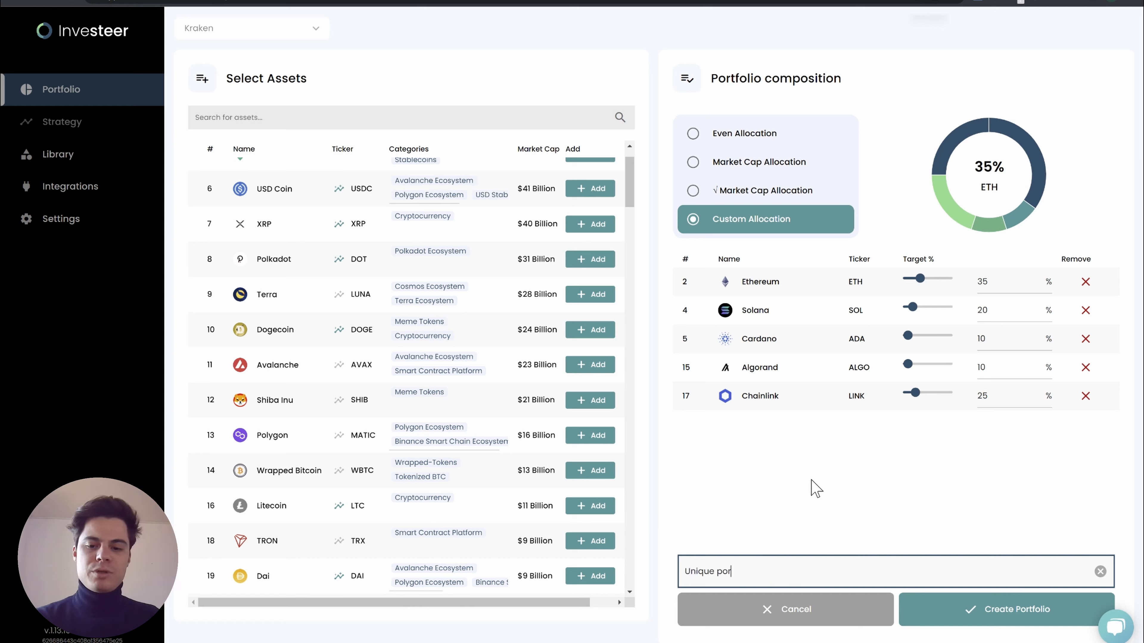
pyautogui.click(942, 612)
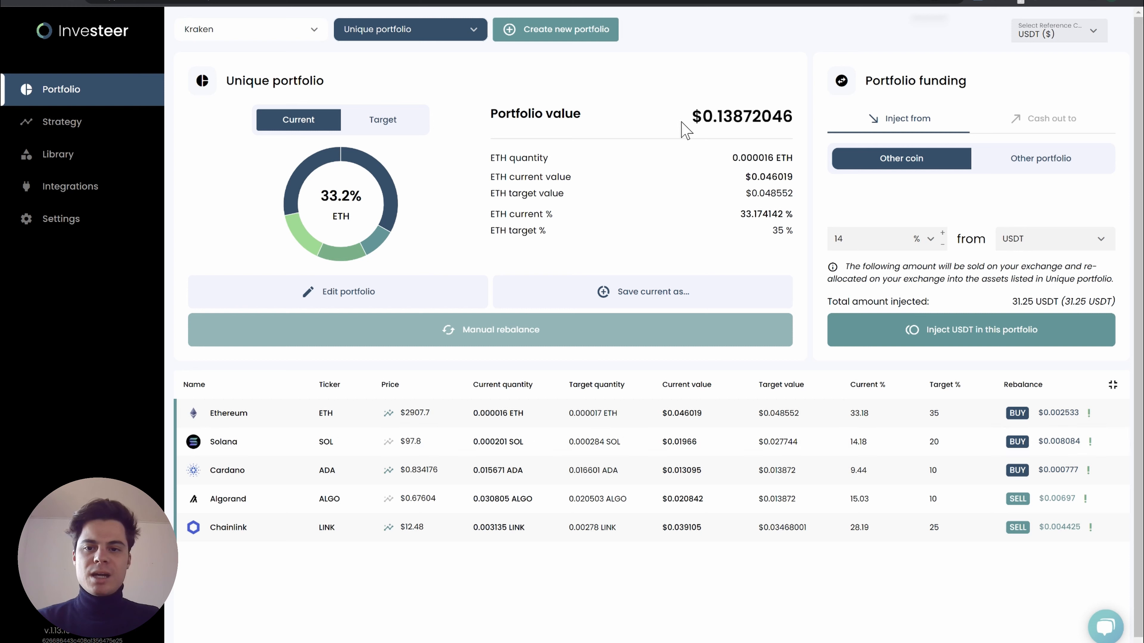
# - Compare the new portfolio's value in Investeer with Chainlink's amount and value in the Kraken balances
pyautogui.moveTo(690, 118); pyautogui.dragTo(793, 118)
pyautogui.click(623, 171)
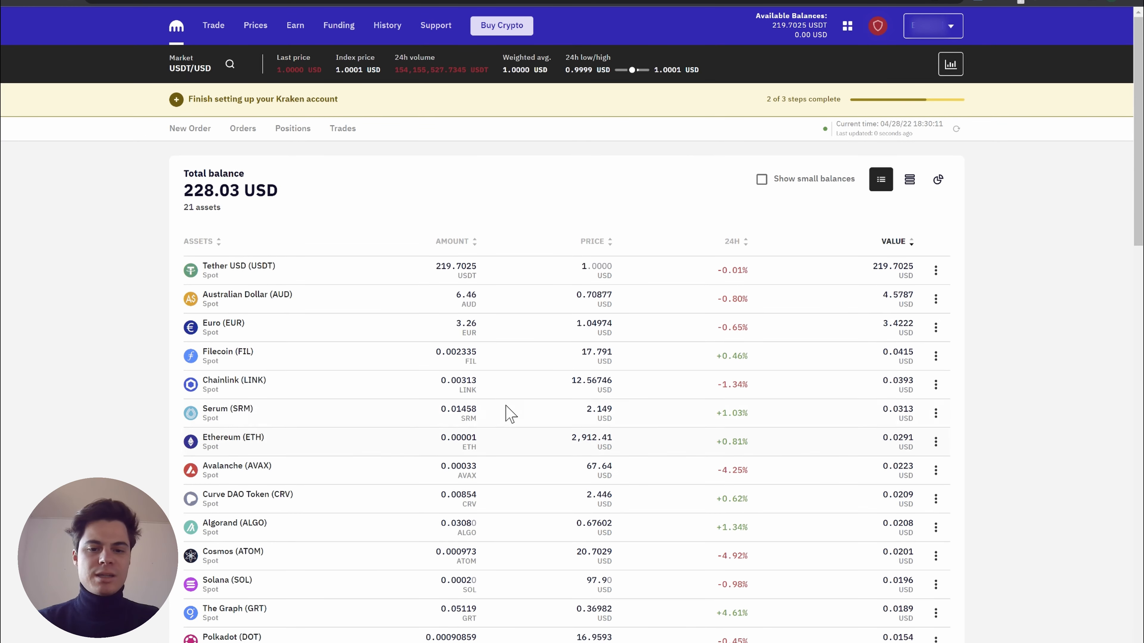
pyautogui.moveTo(441, 383); pyautogui.dragTo(471, 382)
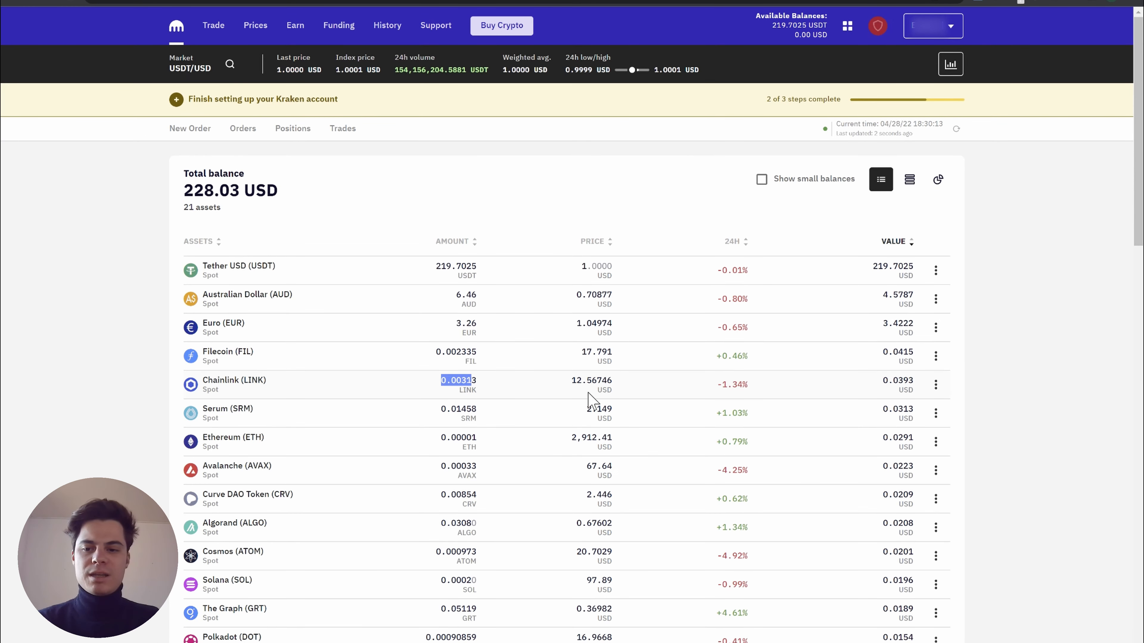
pyautogui.moveTo(883, 380); pyautogui.dragTo(917, 381)
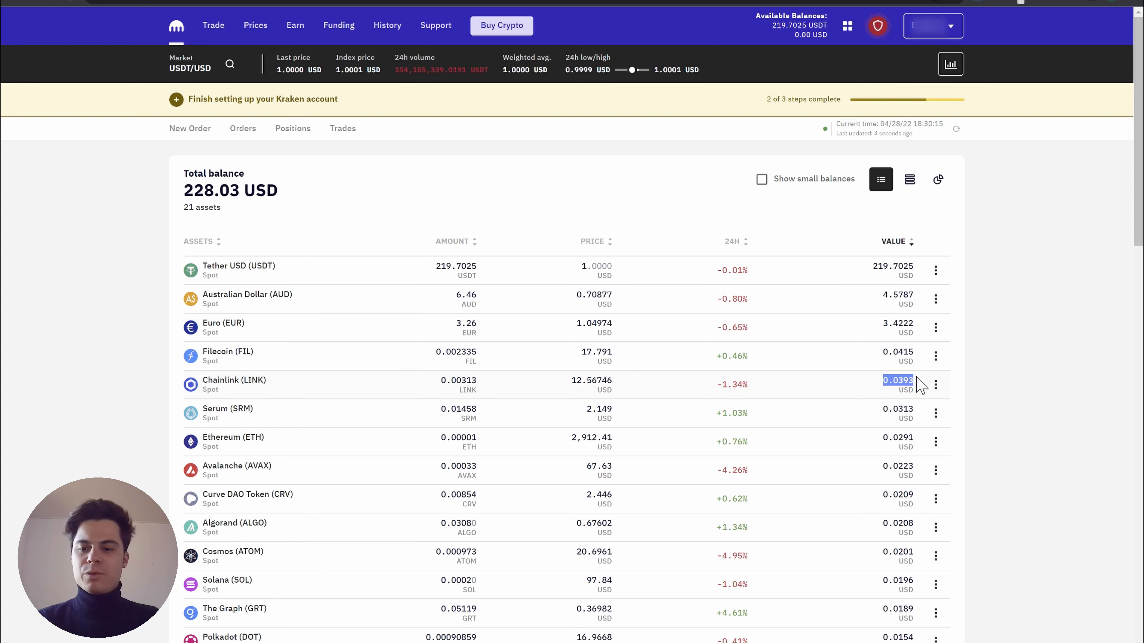
pyautogui.click(724, 405)
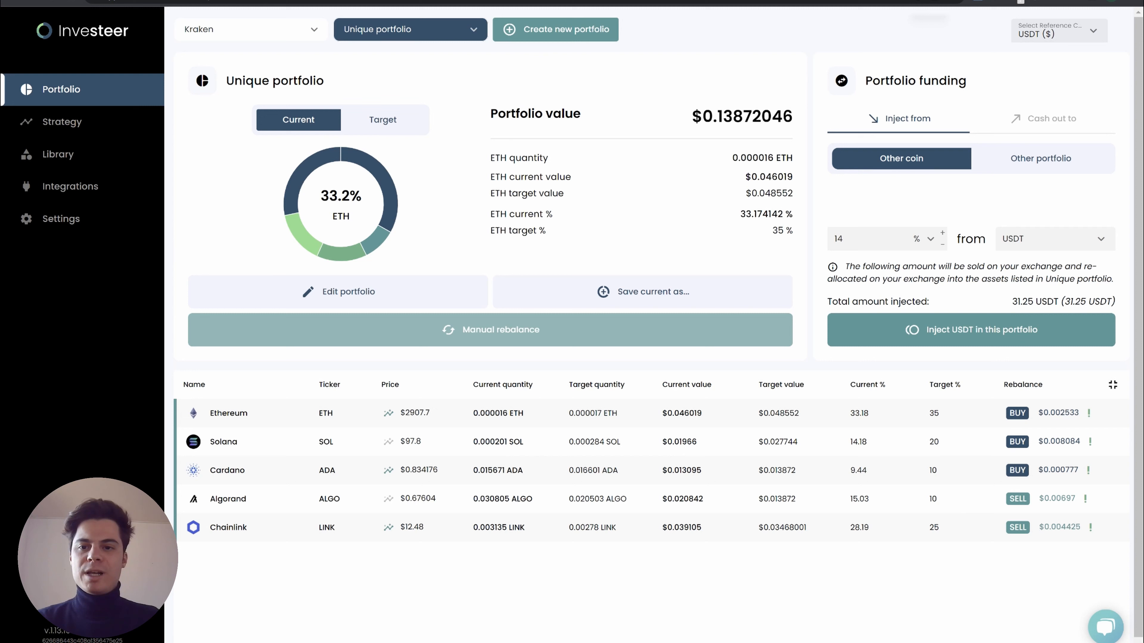
pyautogui.moveTo(704, 117); pyautogui.dragTo(752, 117)
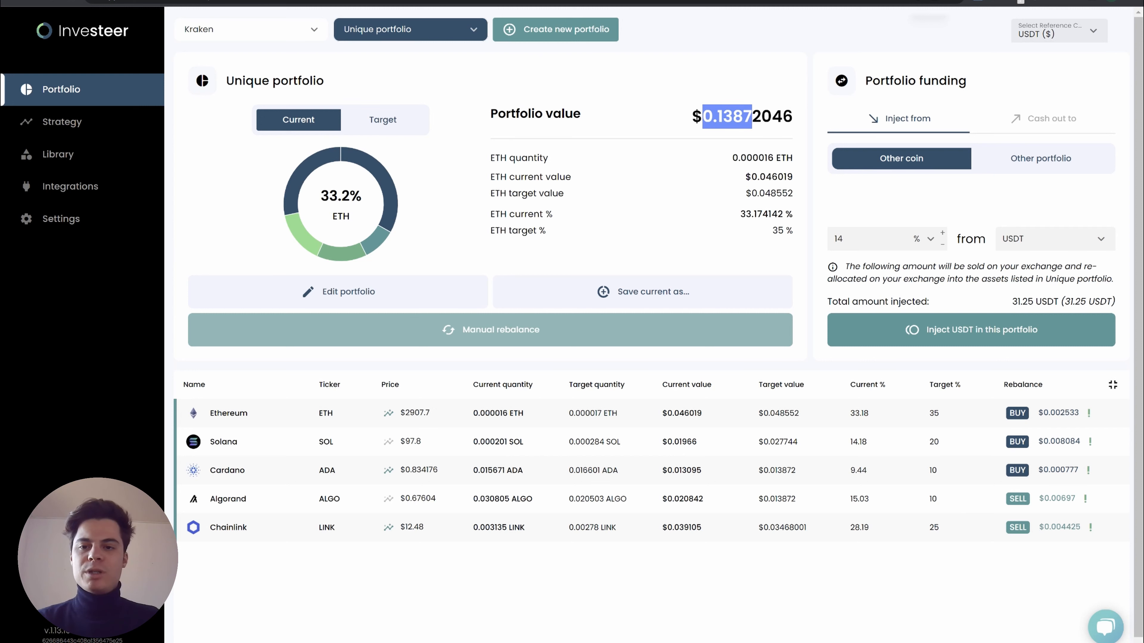
pyautogui.click(739, 156)
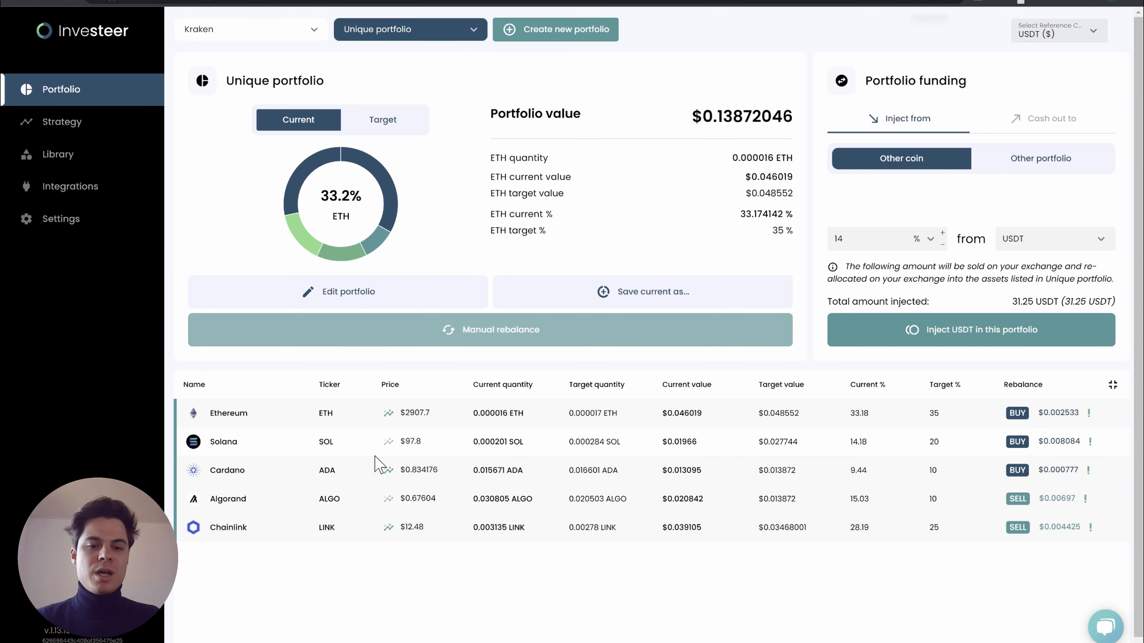
# - View Ethereum's price chart from the portfolio's asset list and close it
pyautogui.click(388, 414)
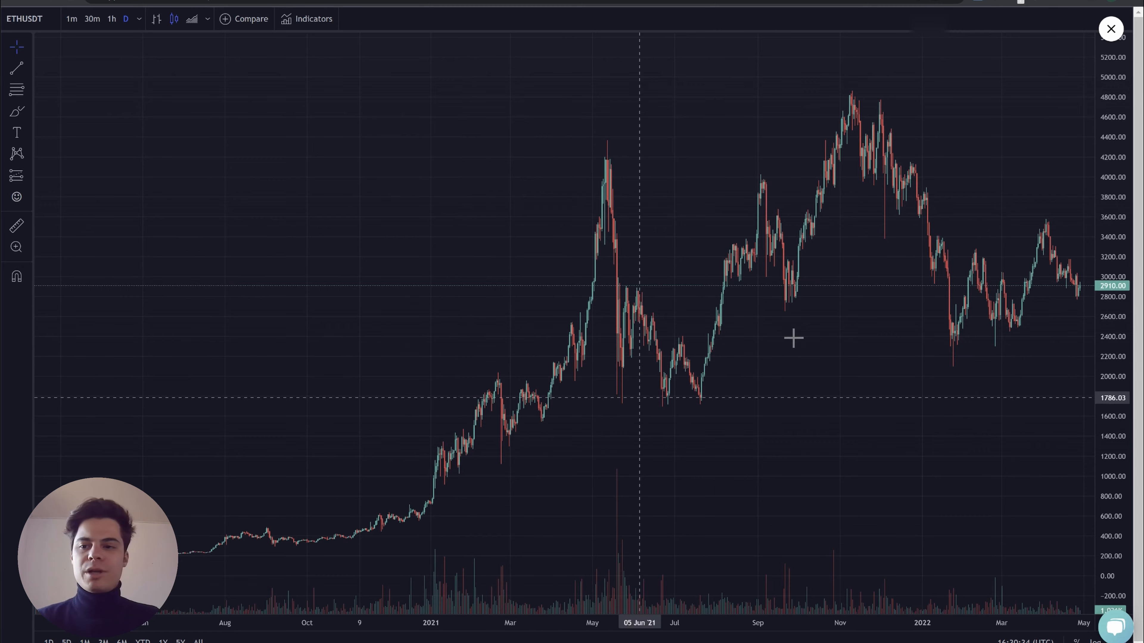
pyautogui.hscroll(5, 794, 338)
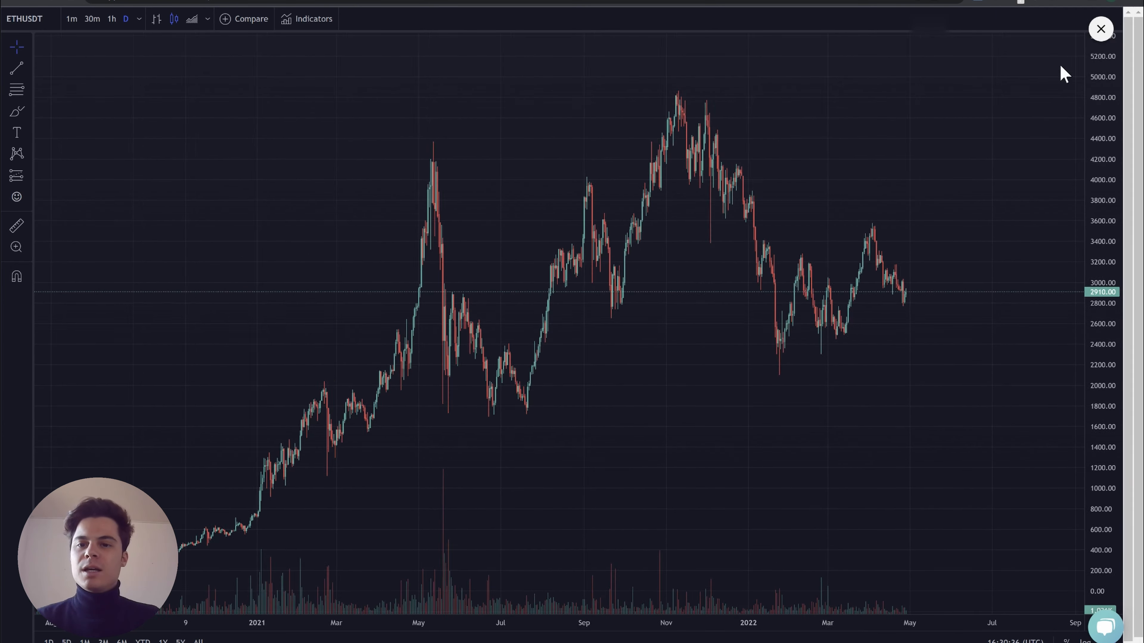
pyautogui.click(1101, 29)
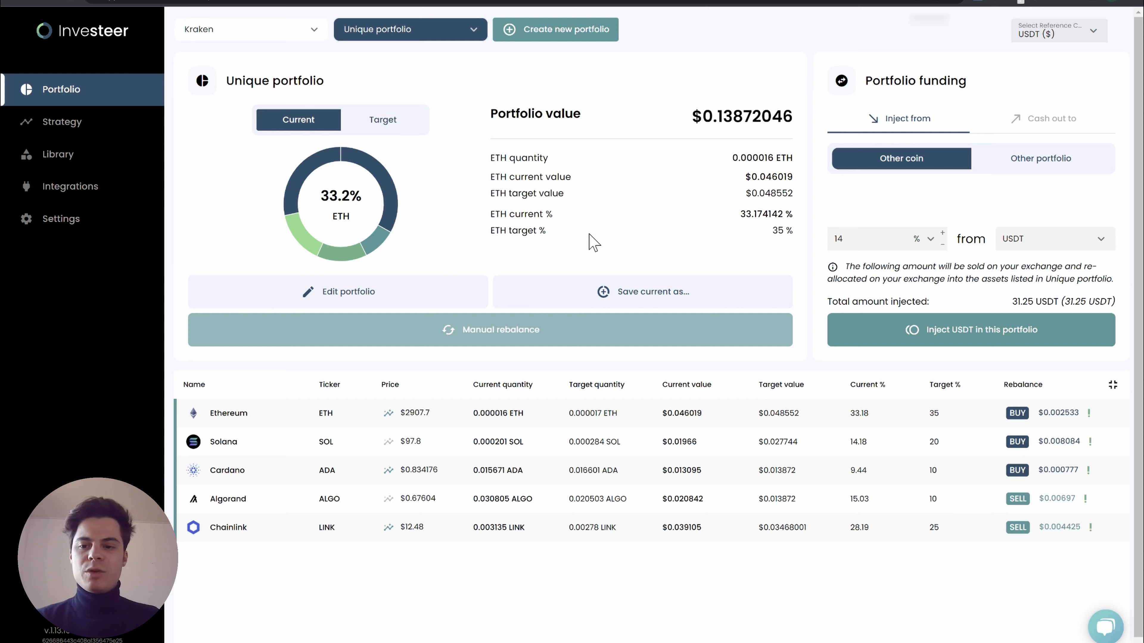
# - Switch to Kraken to check the Tether USD balance, and return to Investeer
pyautogui.click(217, 0)
pyautogui.moveTo(426, 266); pyautogui.dragTo(485, 266)
pyautogui.click(405, 271)
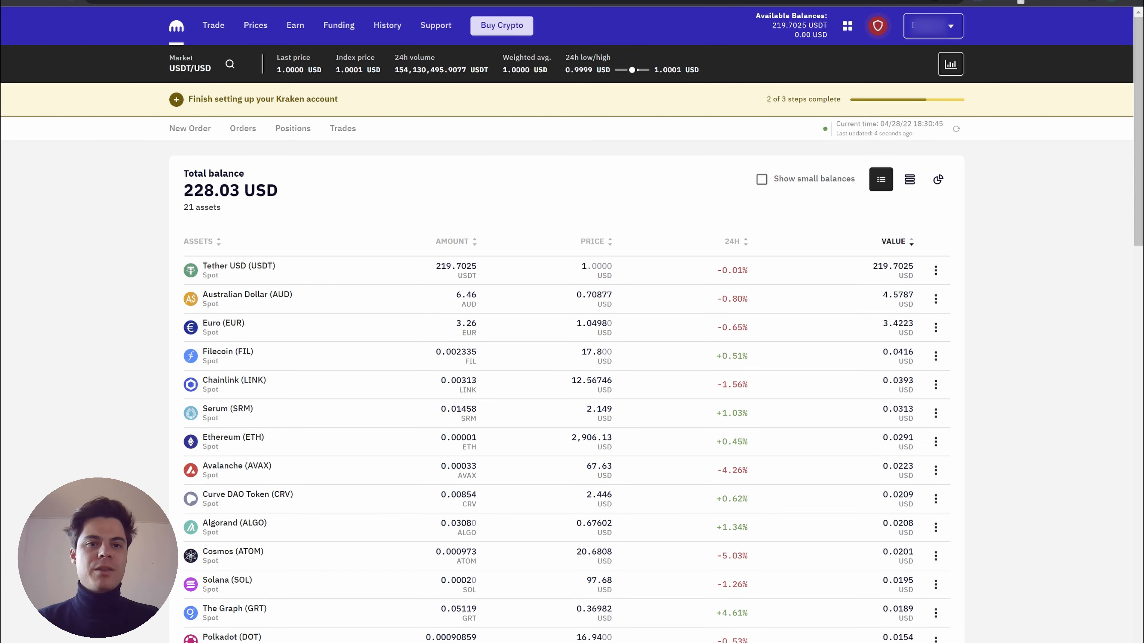
pyautogui.click(126, 1)
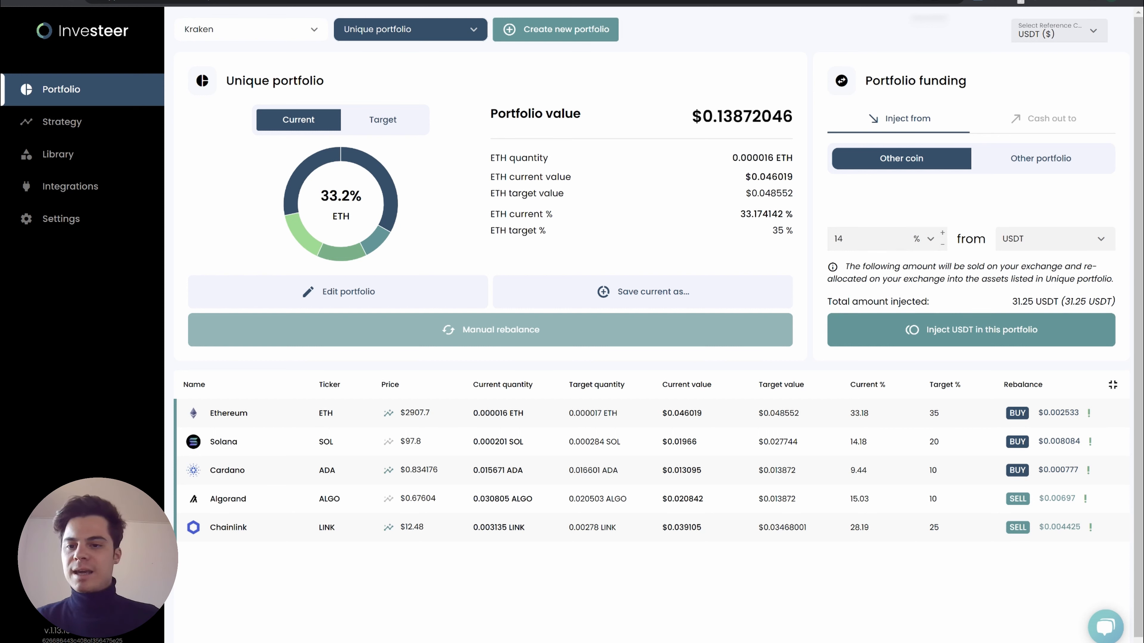
# - Prepare an injection of 50% of the USDT balance into Unique portfolio and cancel it at the confirmation
pyautogui.click(846, 239)
pyautogui.hotkey('shift', 'Left')
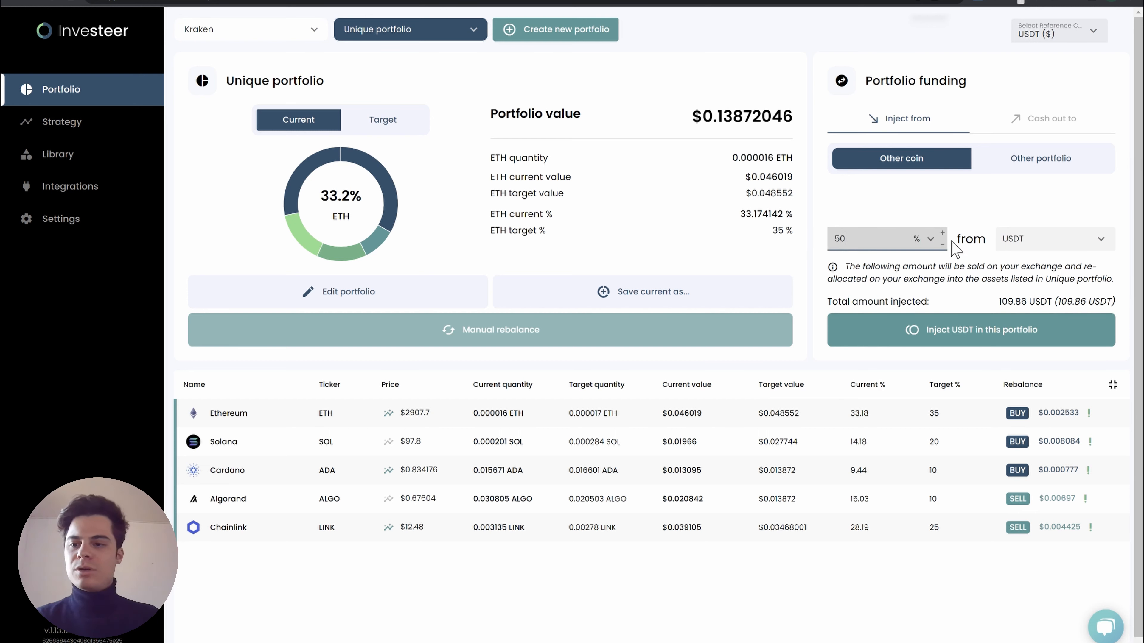
pyautogui.click(1072, 229)
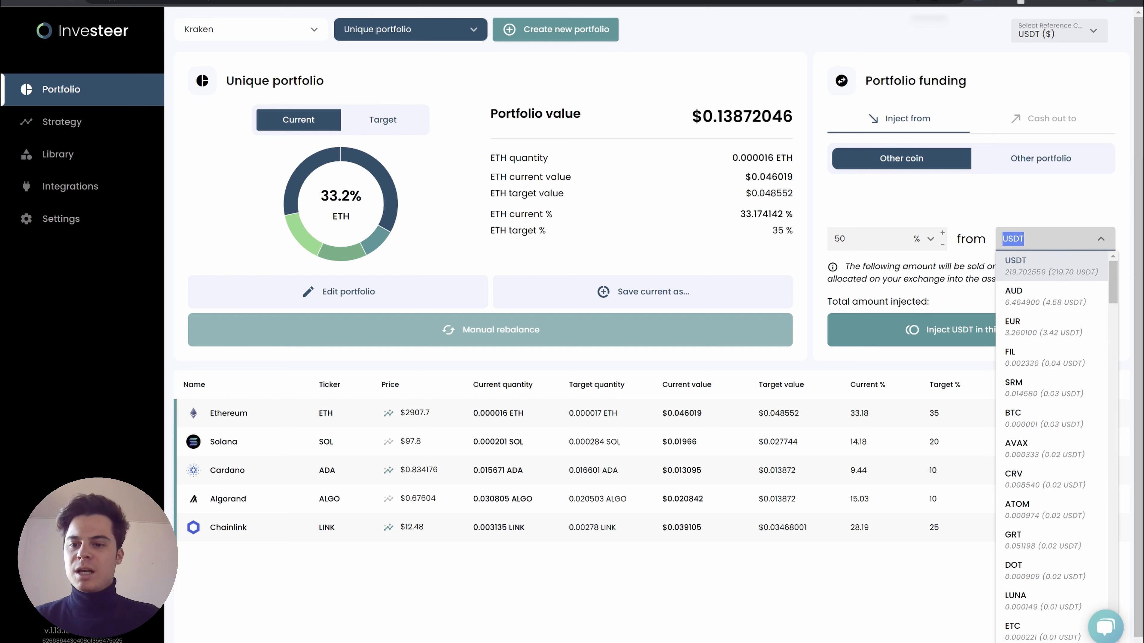
pyautogui.click(971, 202)
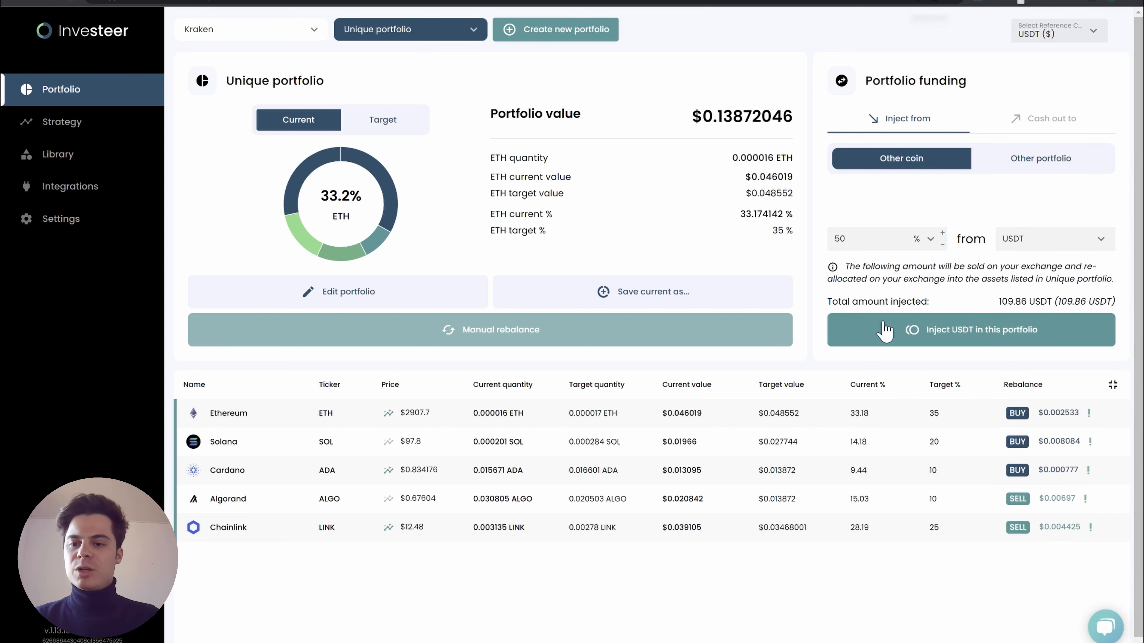
pyautogui.click(882, 335)
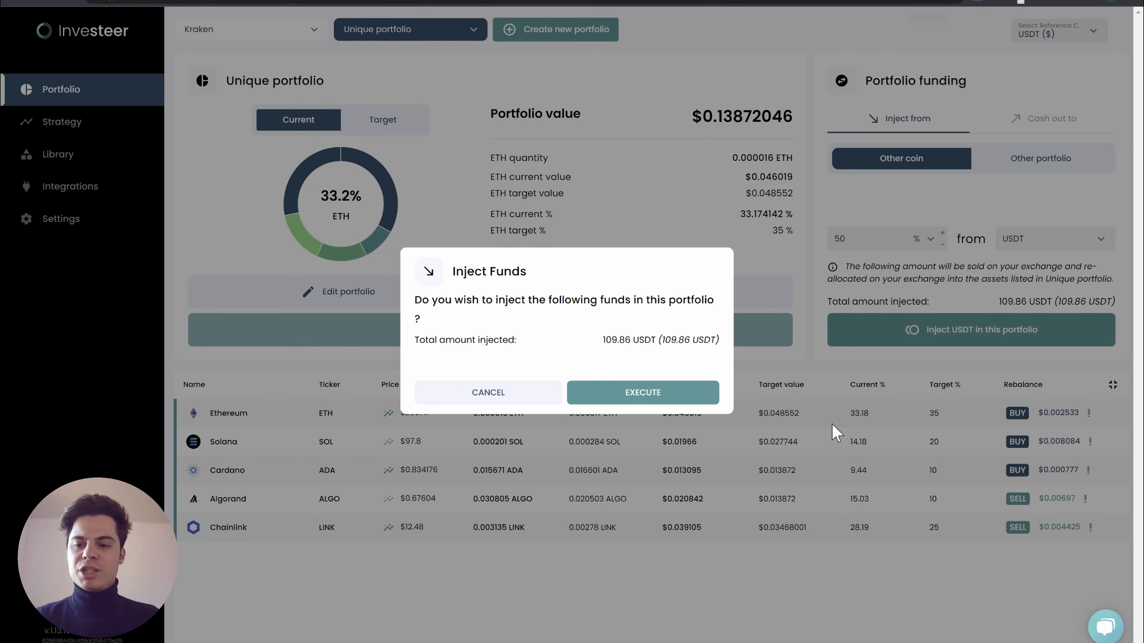
pyautogui.click(448, 399)
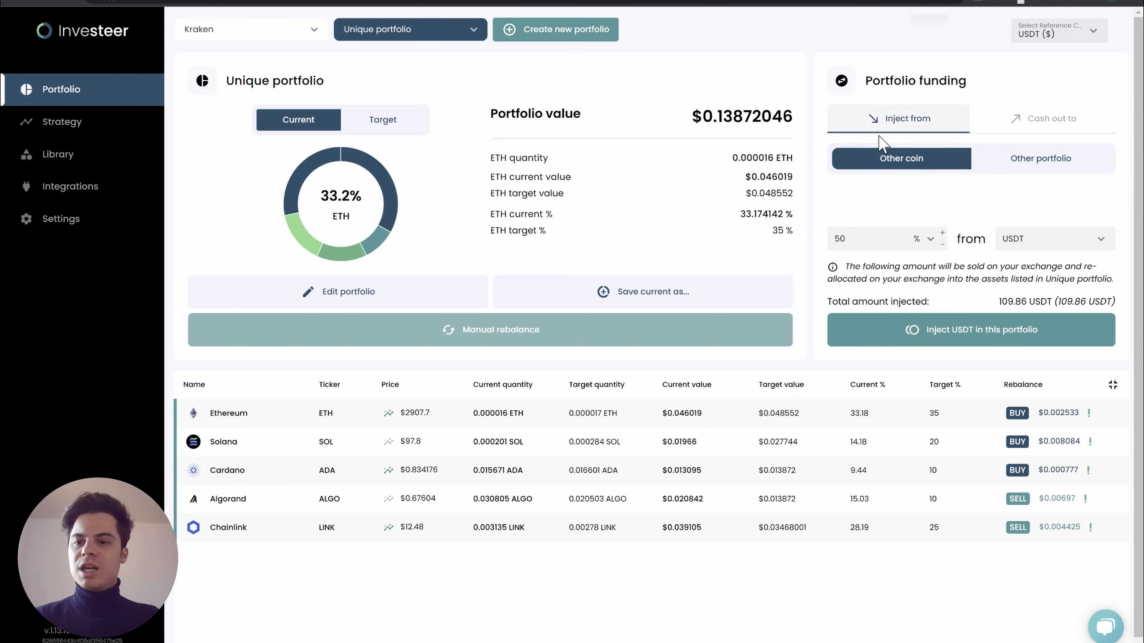
# - Examine the funding options: the source coins, injecting from another portfolio, and the cash-out conditions
pyautogui.click(1049, 238)
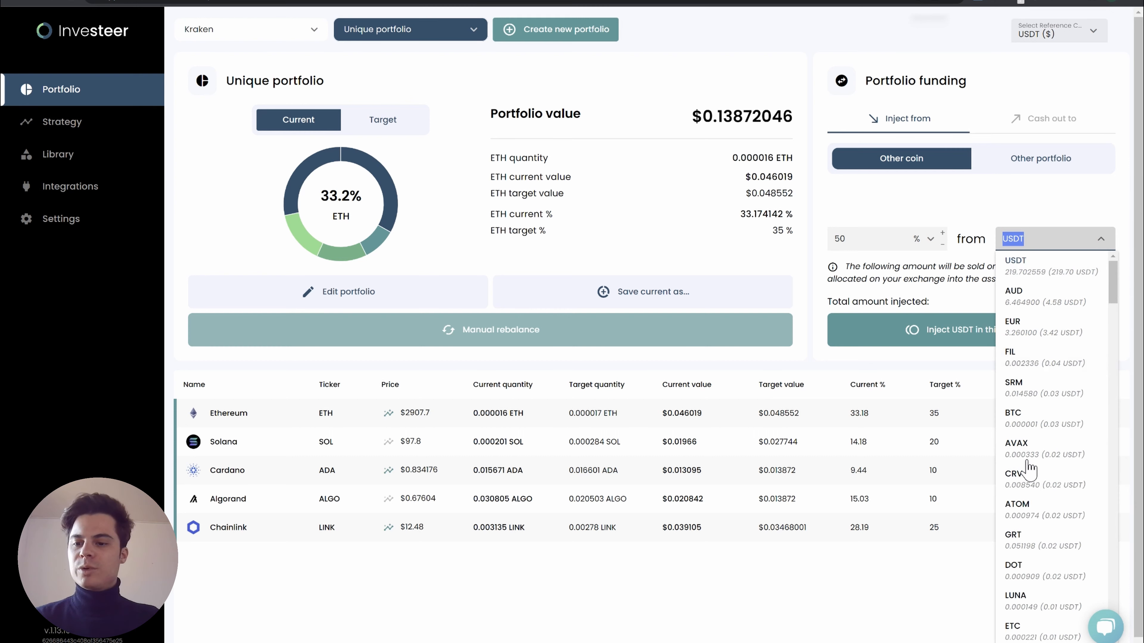
pyautogui.click(982, 187)
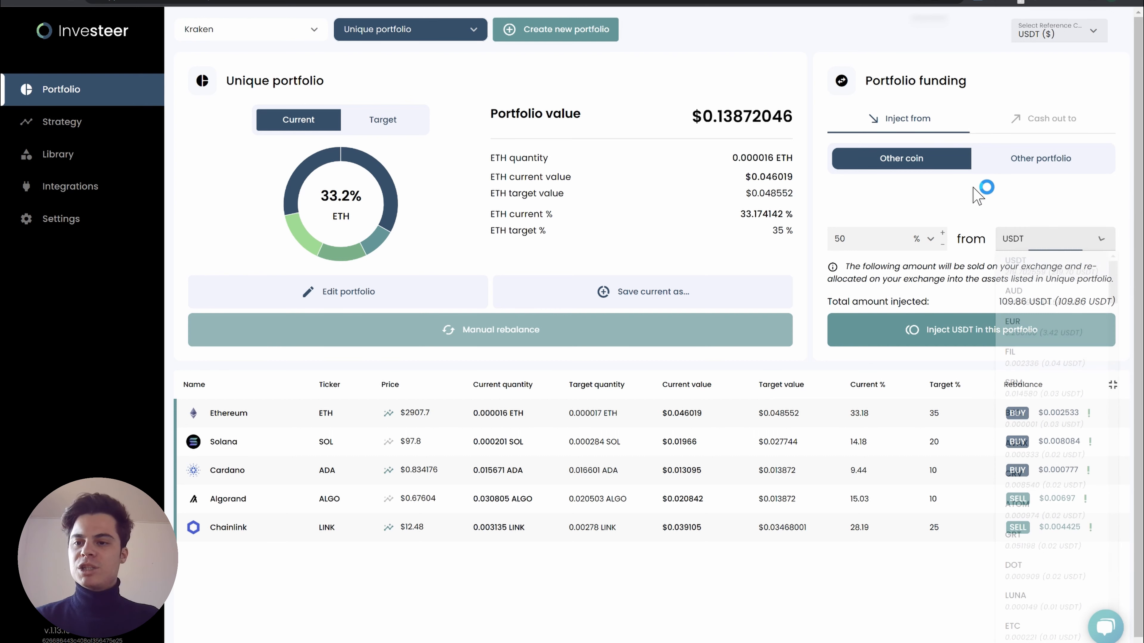
pyautogui.click(1011, 167)
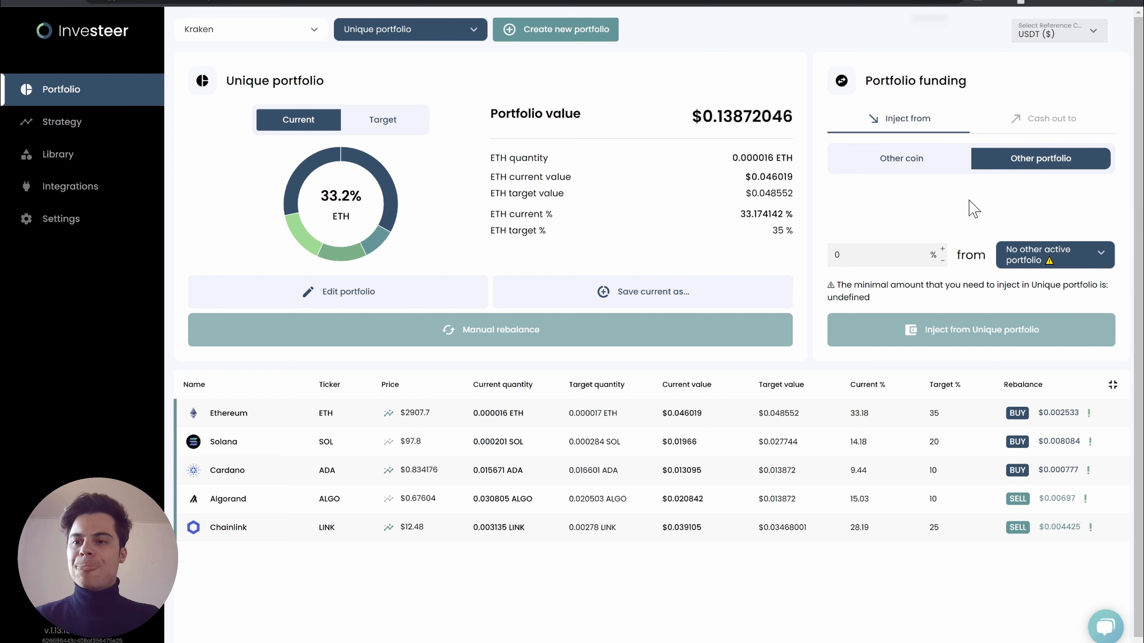
pyautogui.click(908, 160)
pyautogui.click(1034, 120)
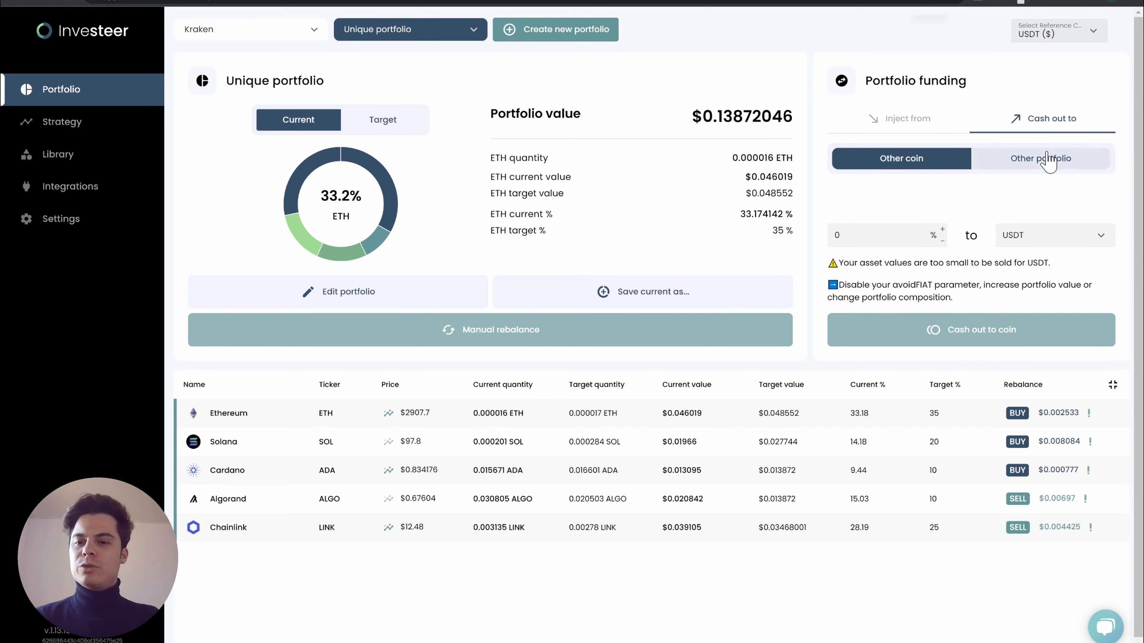
pyautogui.moveTo(839, 263); pyautogui.dragTo(1046, 287)
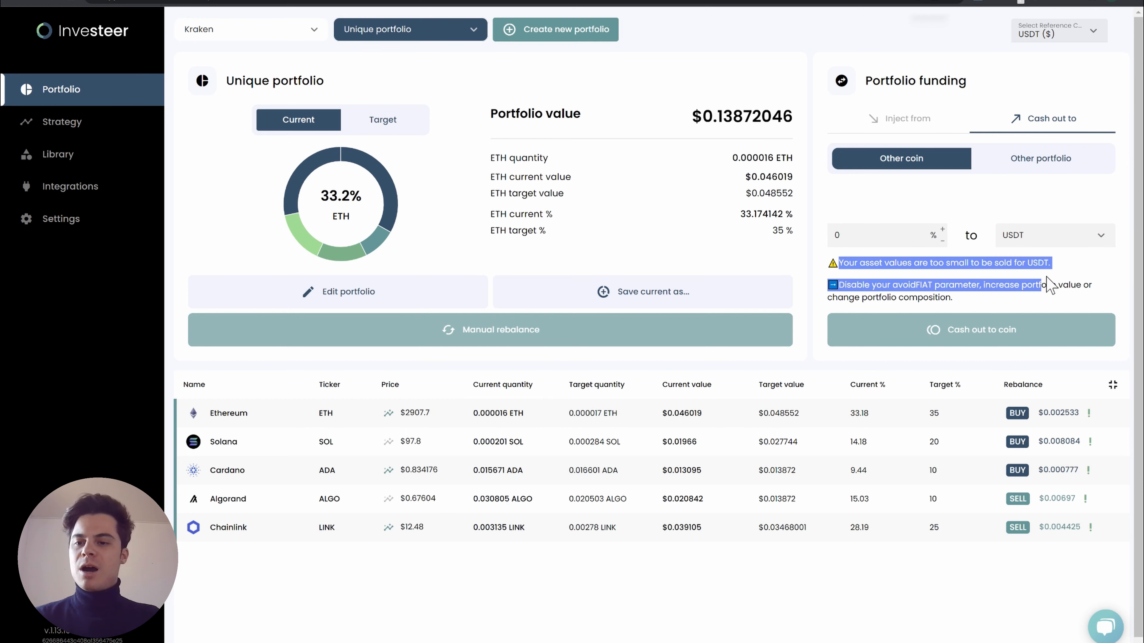
pyautogui.click(1043, 279)
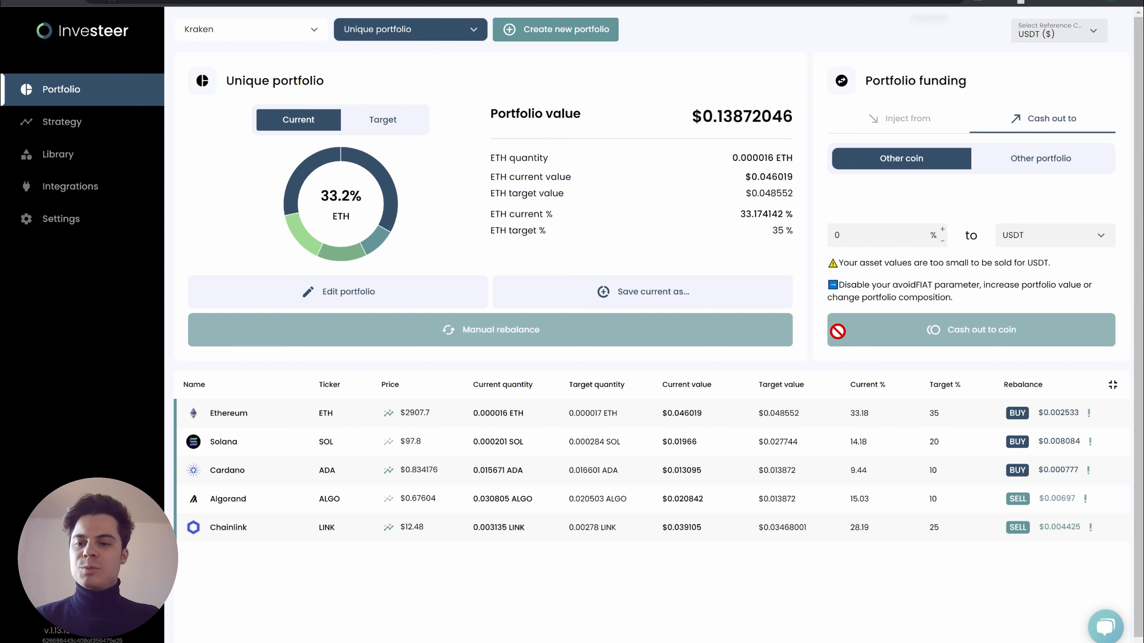
# - Inject 50% of the USDT balance into Unique portfolio, execute it, and check the balances on Kraken
pyautogui.click(886, 126)
pyautogui.doubleClick(831, 244)
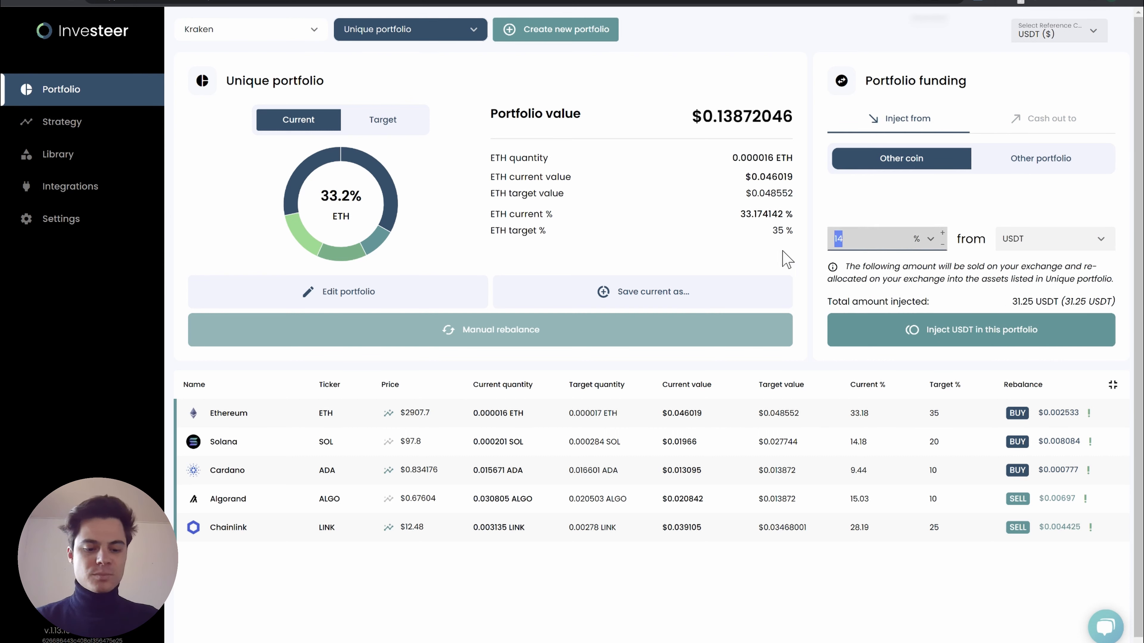
pyautogui.write('50')
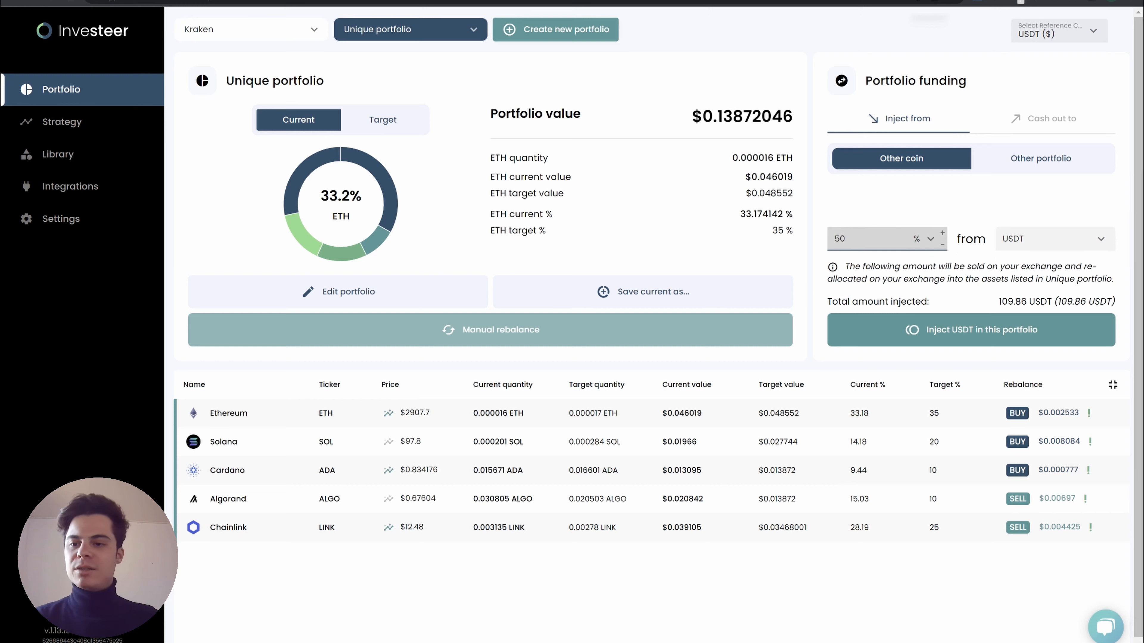
pyautogui.click(1015, 239)
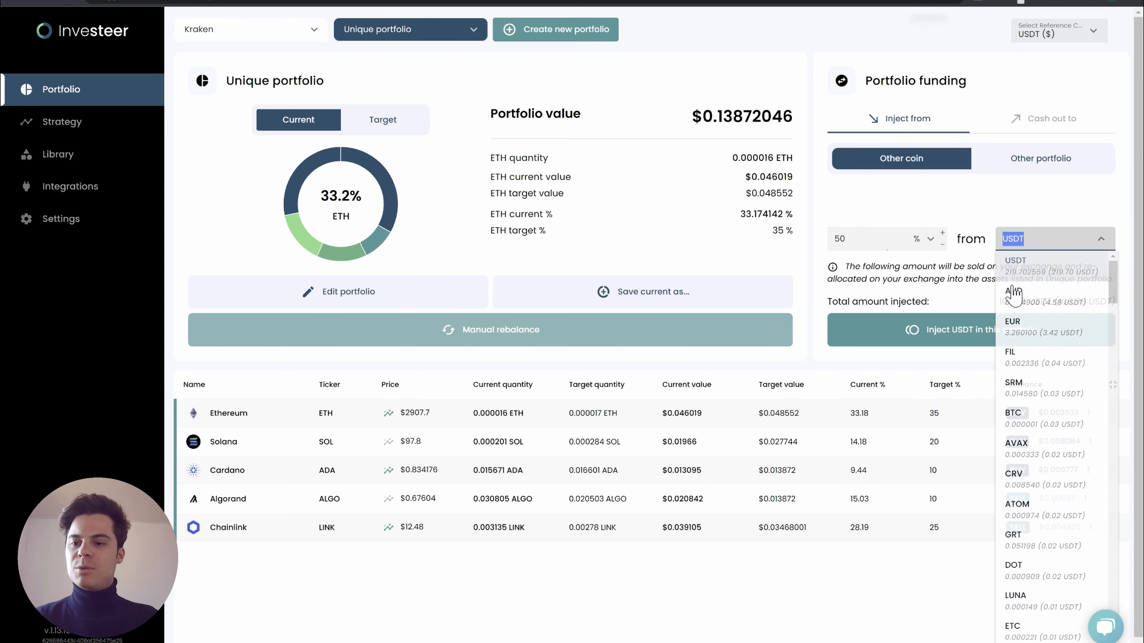
pyautogui.click(950, 240)
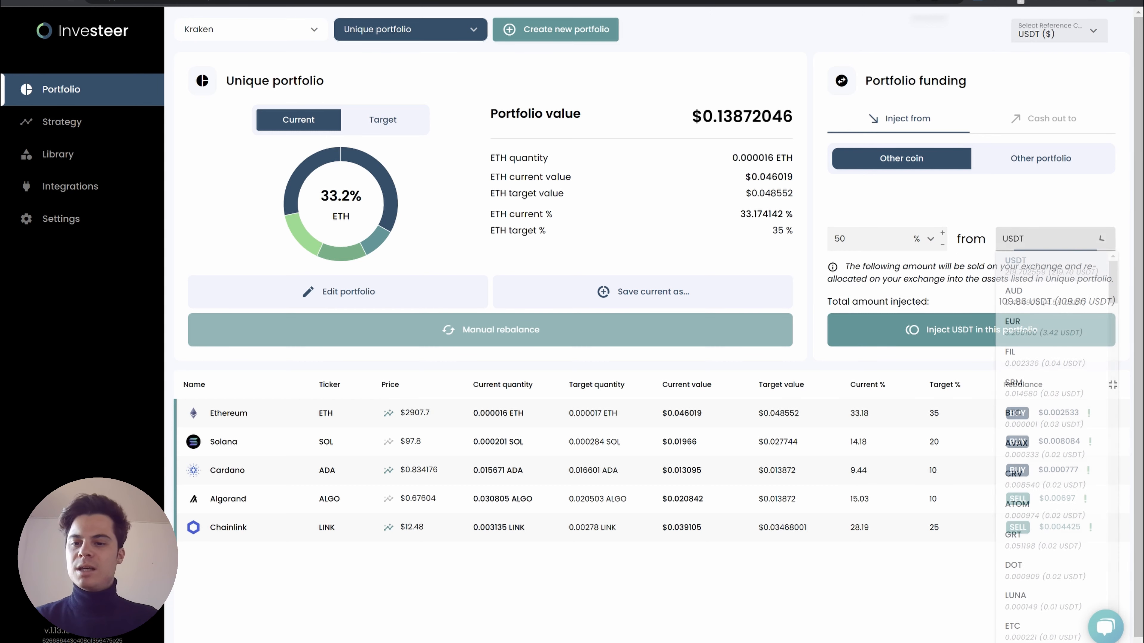
pyautogui.click(887, 334)
pyautogui.click(613, 399)
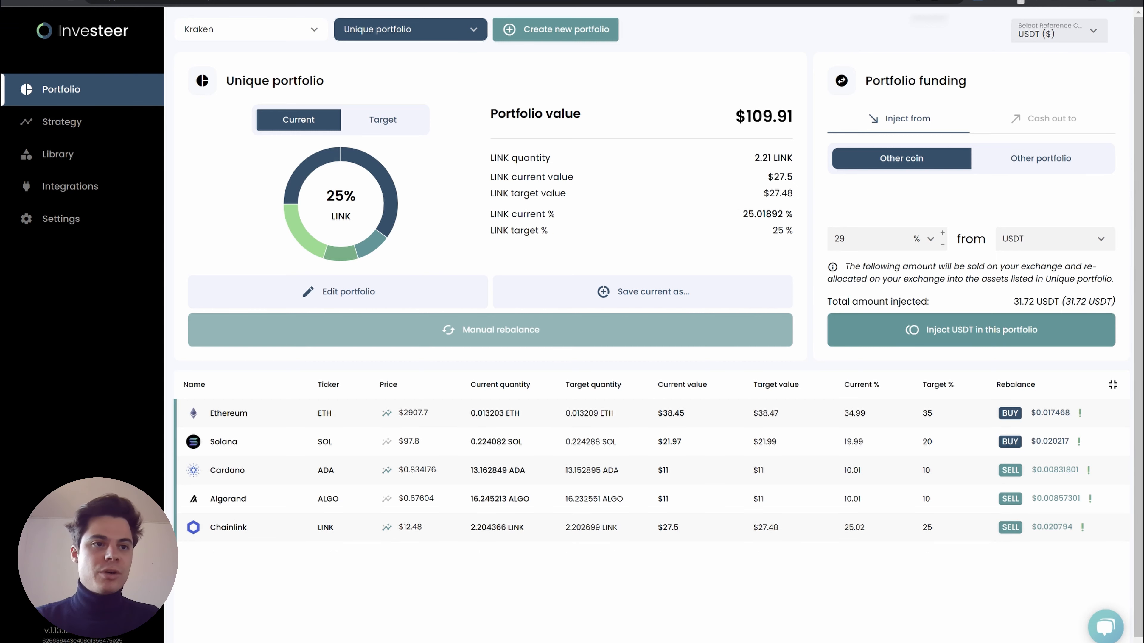
pyautogui.click(225, 1)
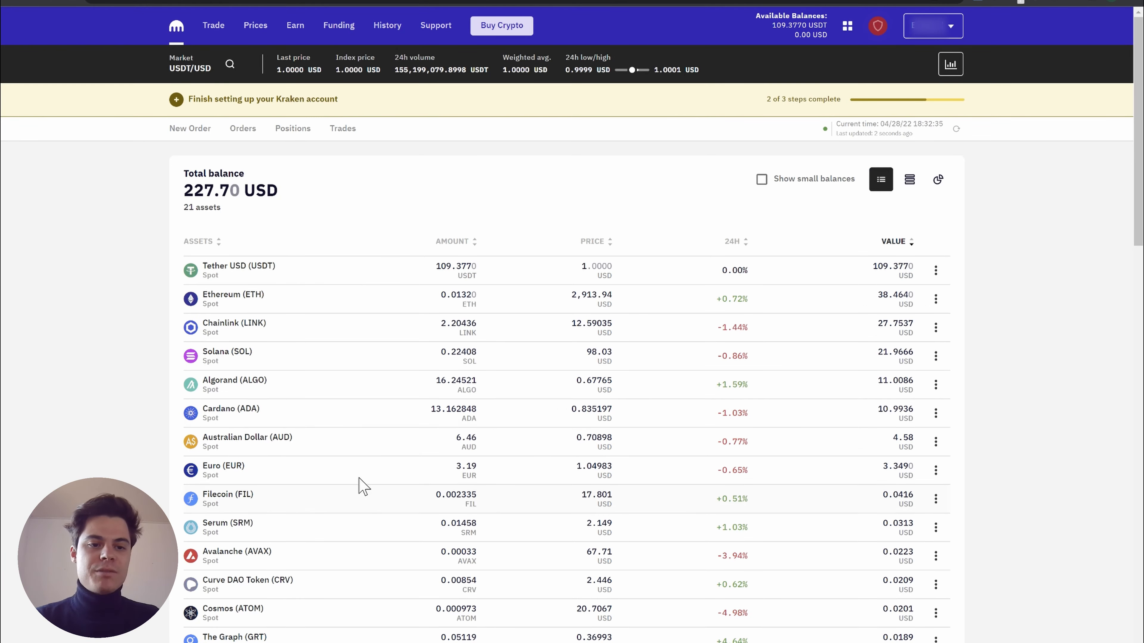
pyautogui.click(112, 1)
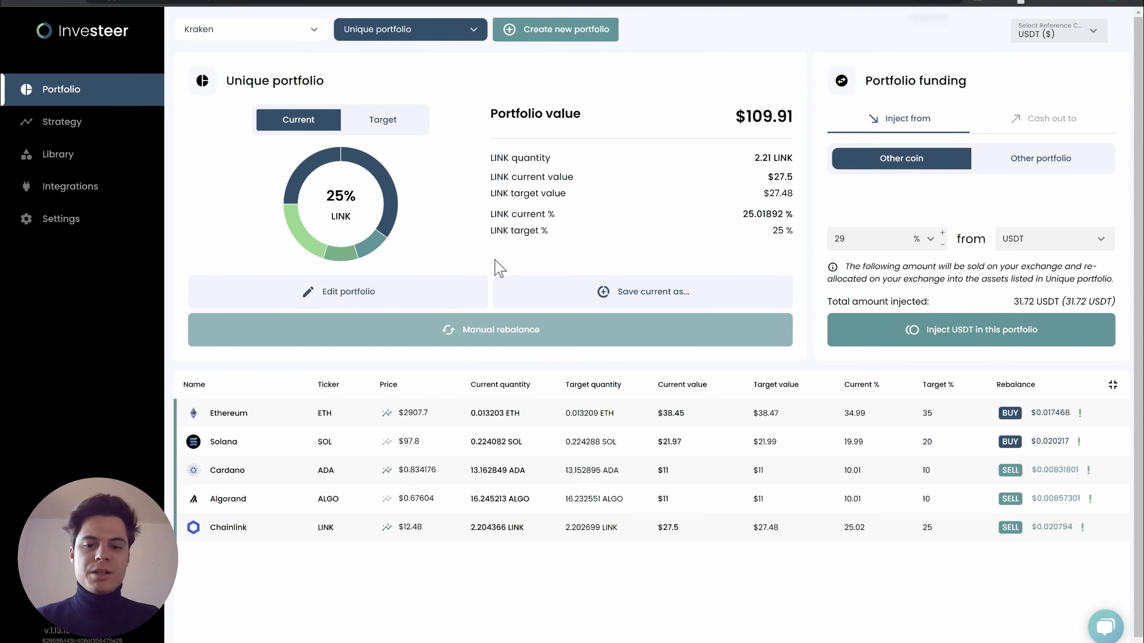